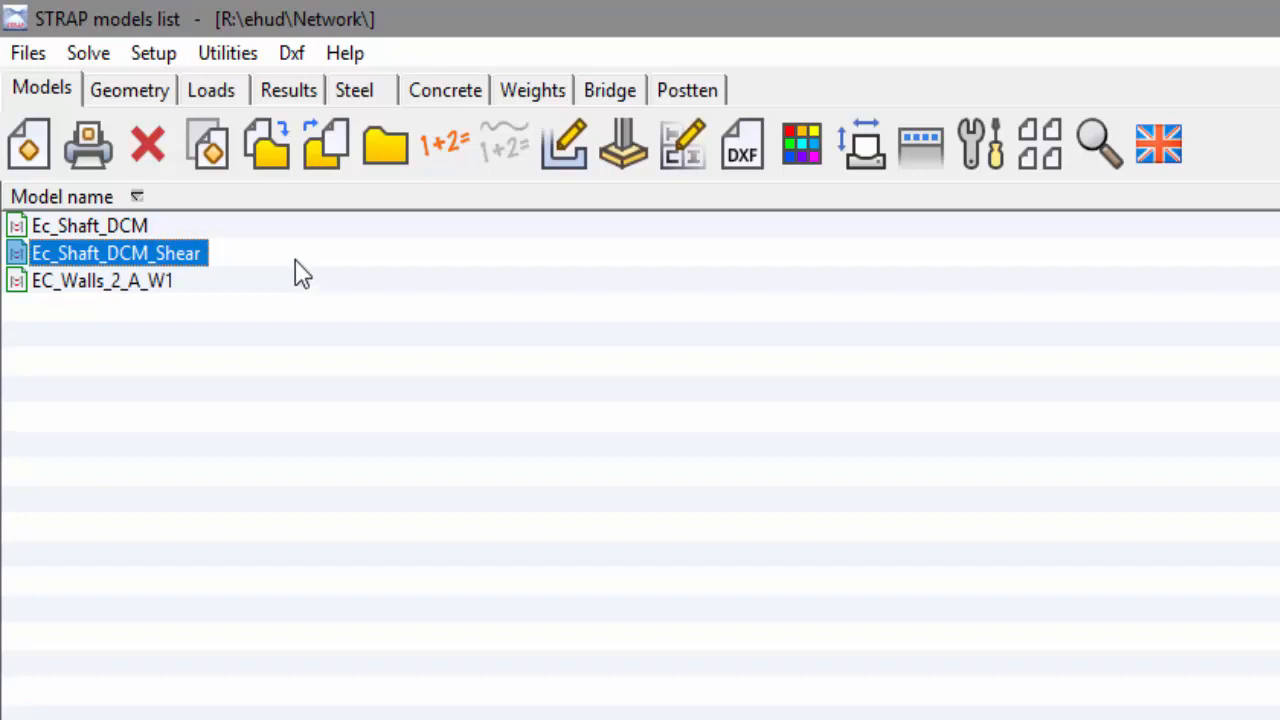
# Open the network settings of the miscellaneous setup.
pyautogui.click(153, 58)
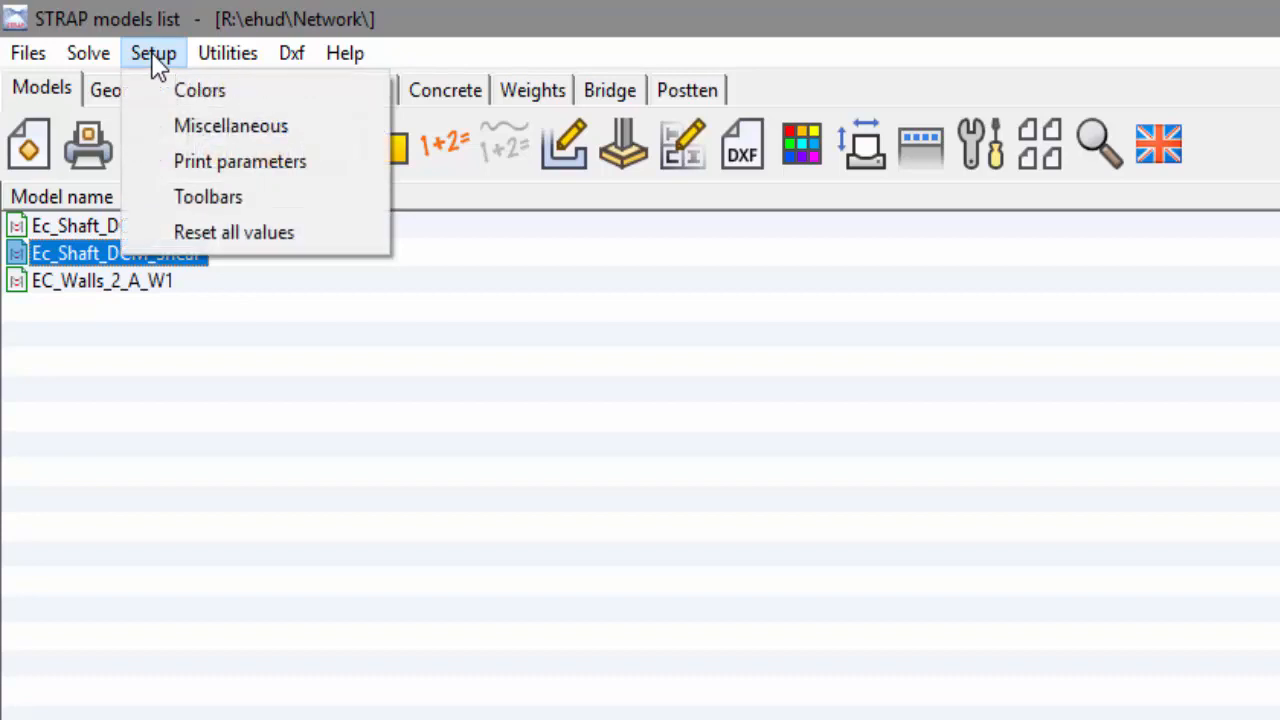
pyautogui.click(157, 120)
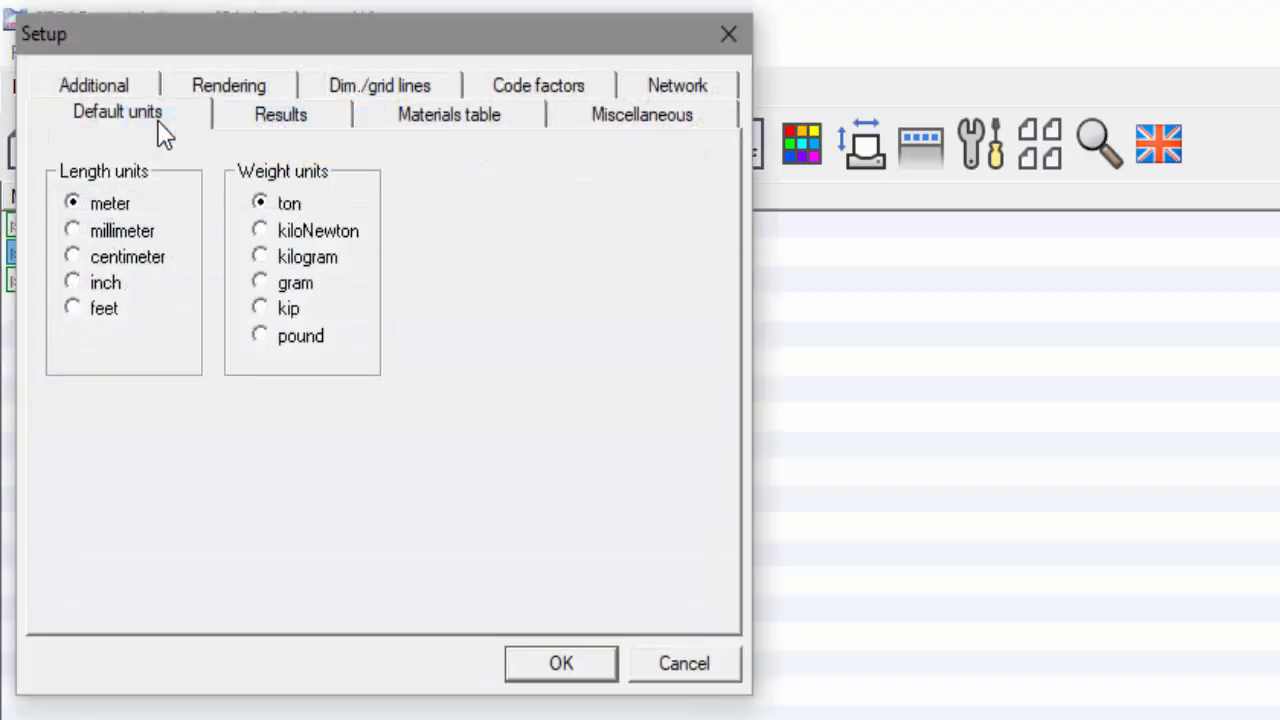
pyautogui.click(694, 87)
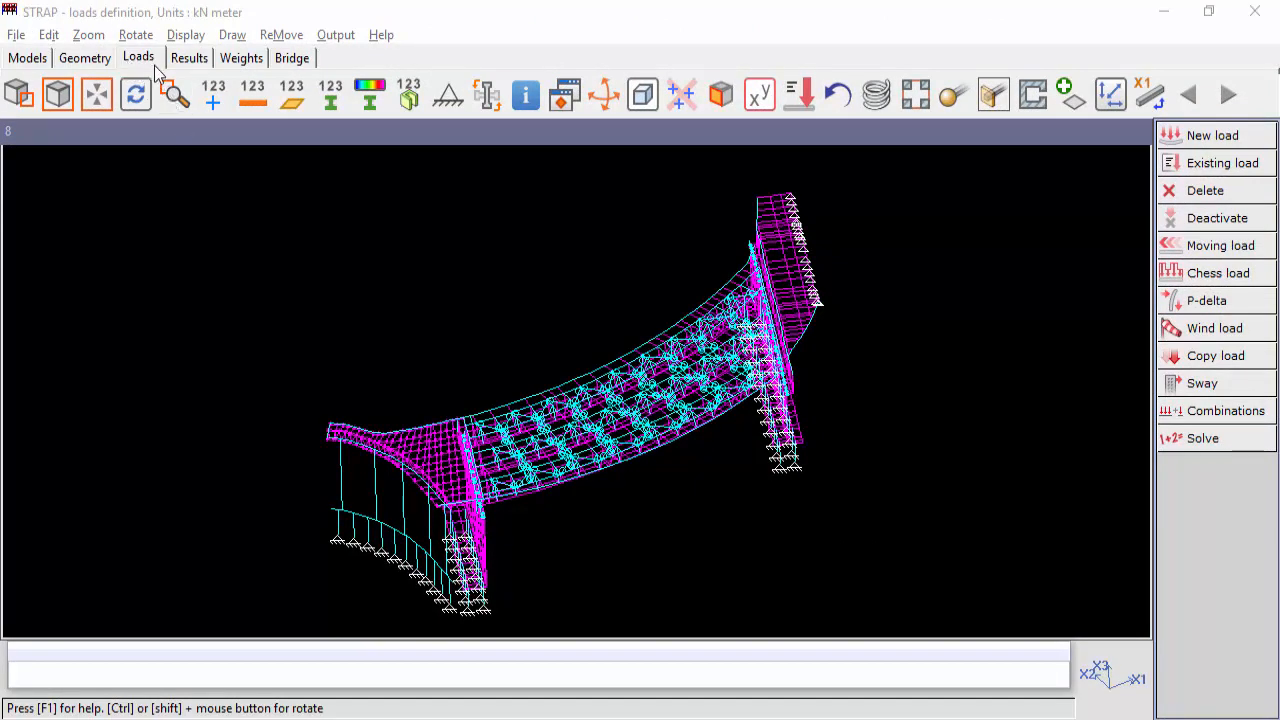
# Start creating multiple drawings and select the Barrier, PierCapbeam1, Slab-only and DIAGONALS views.
pyautogui.click(336, 35)
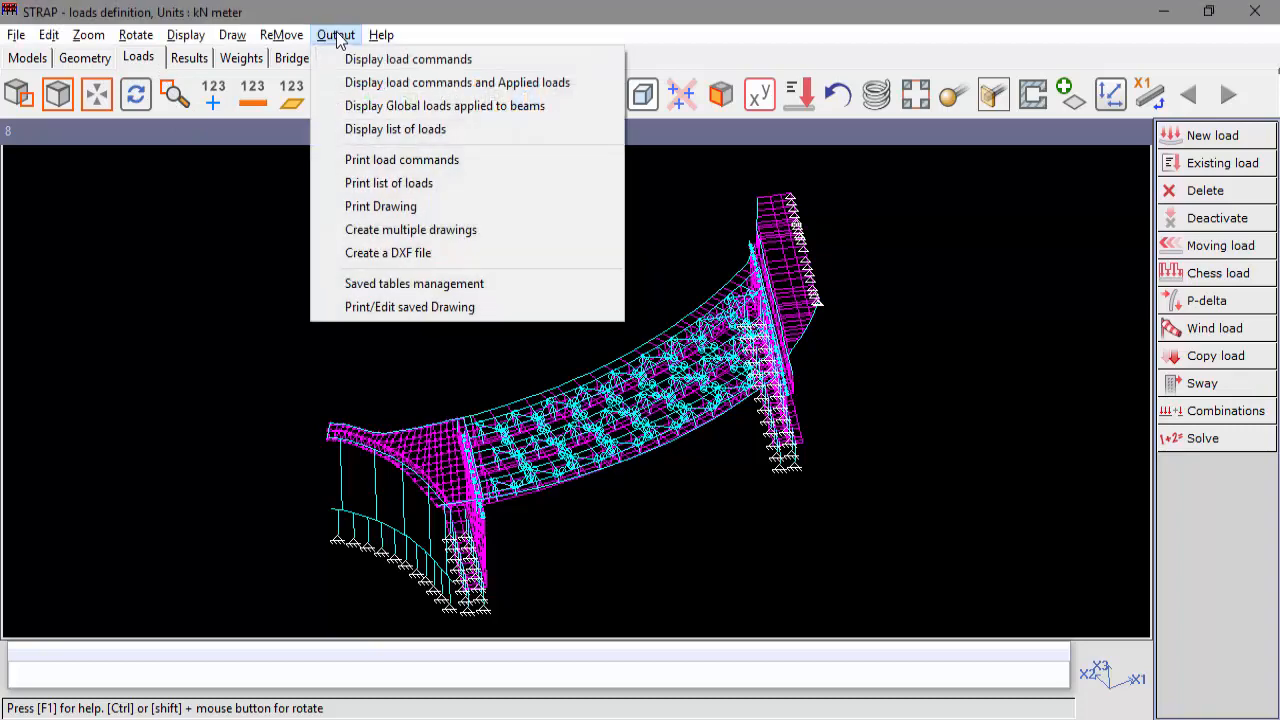
pyautogui.click(380, 230)
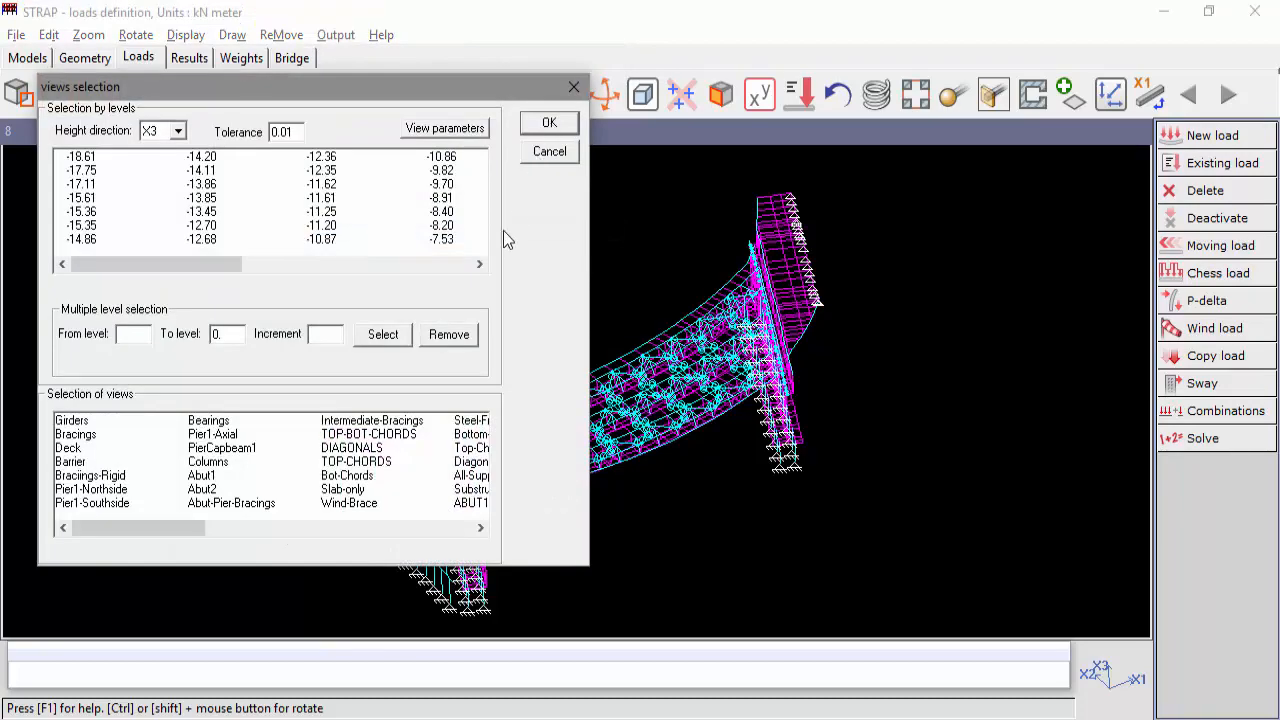
pyautogui.click(78, 462)
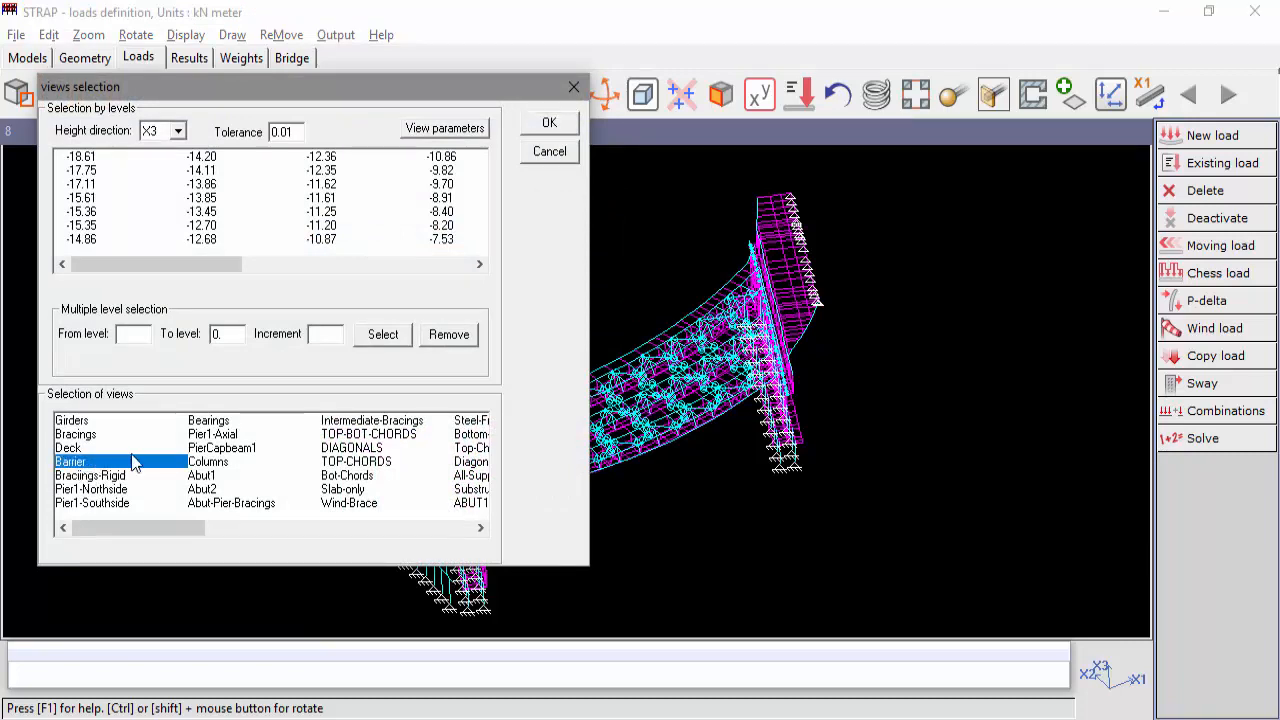
pyautogui.click(206, 448)
pyautogui.click(345, 490)
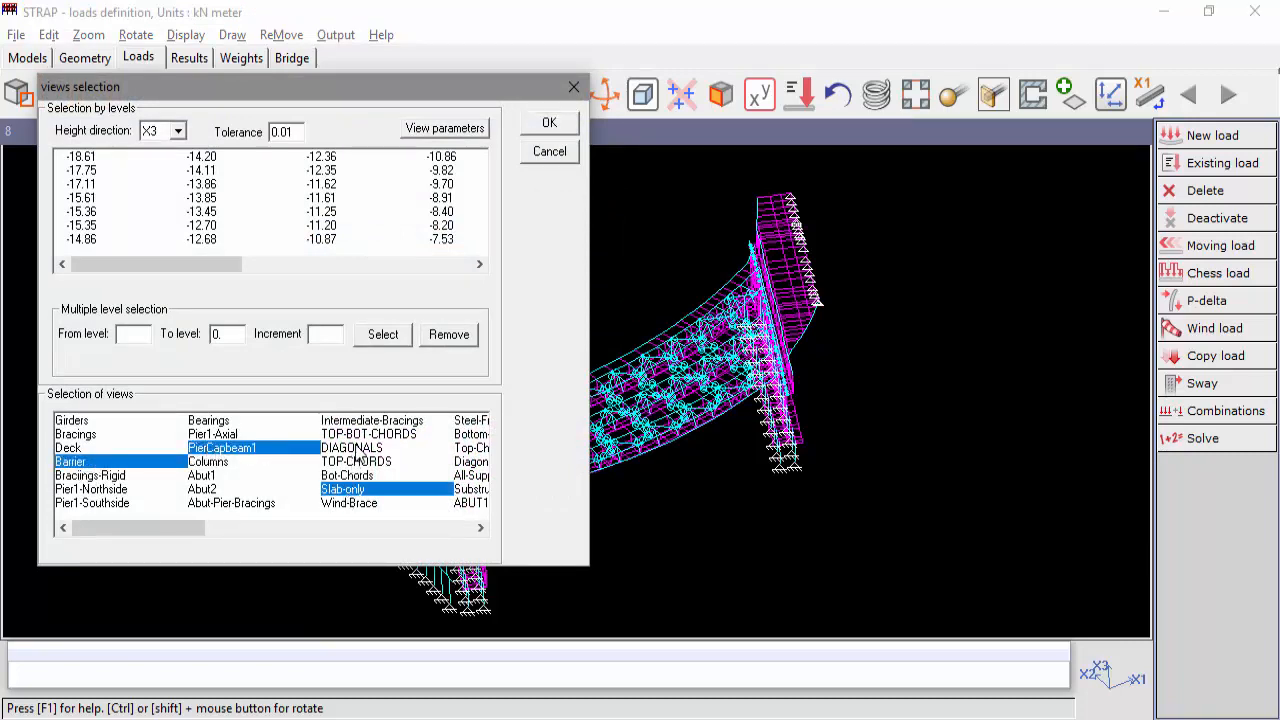
pyautogui.click(360, 449)
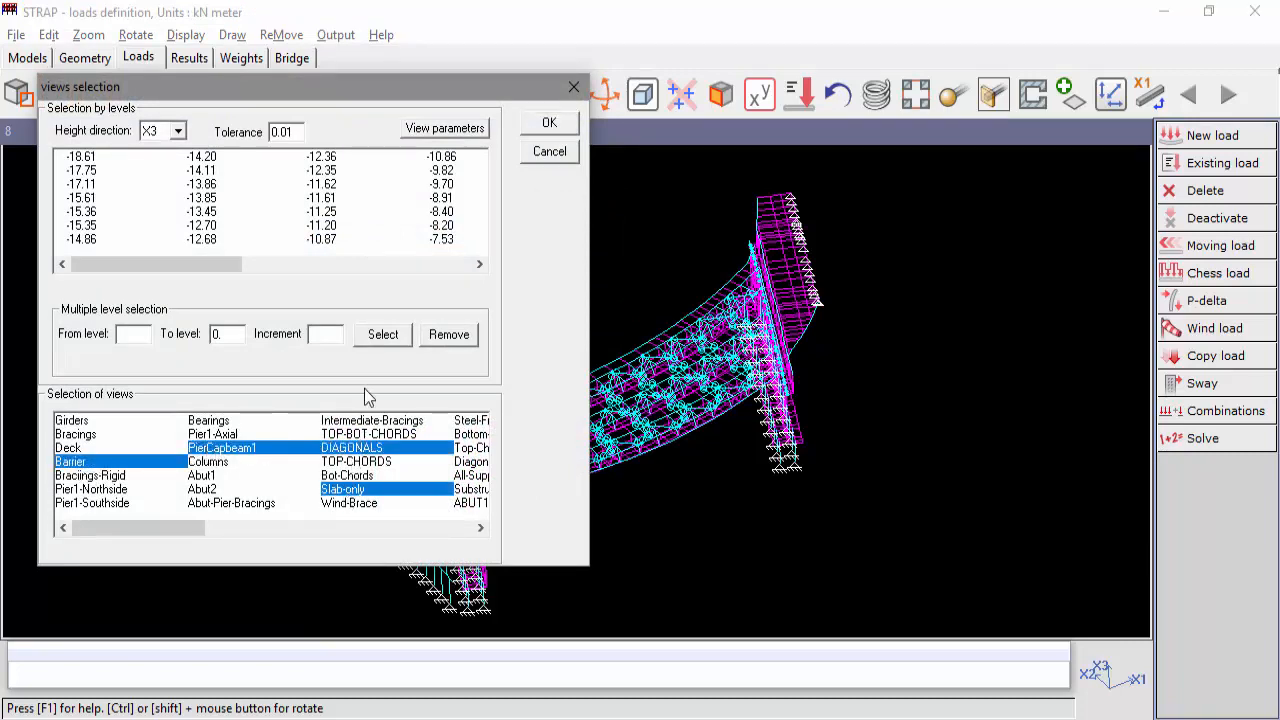
# Add levels -11.20, -12.35 and -13.45 in the X3 height direction to the multiple drawings and accept the selection.
pyautogui.click(328, 226)
pyautogui.click(330, 171)
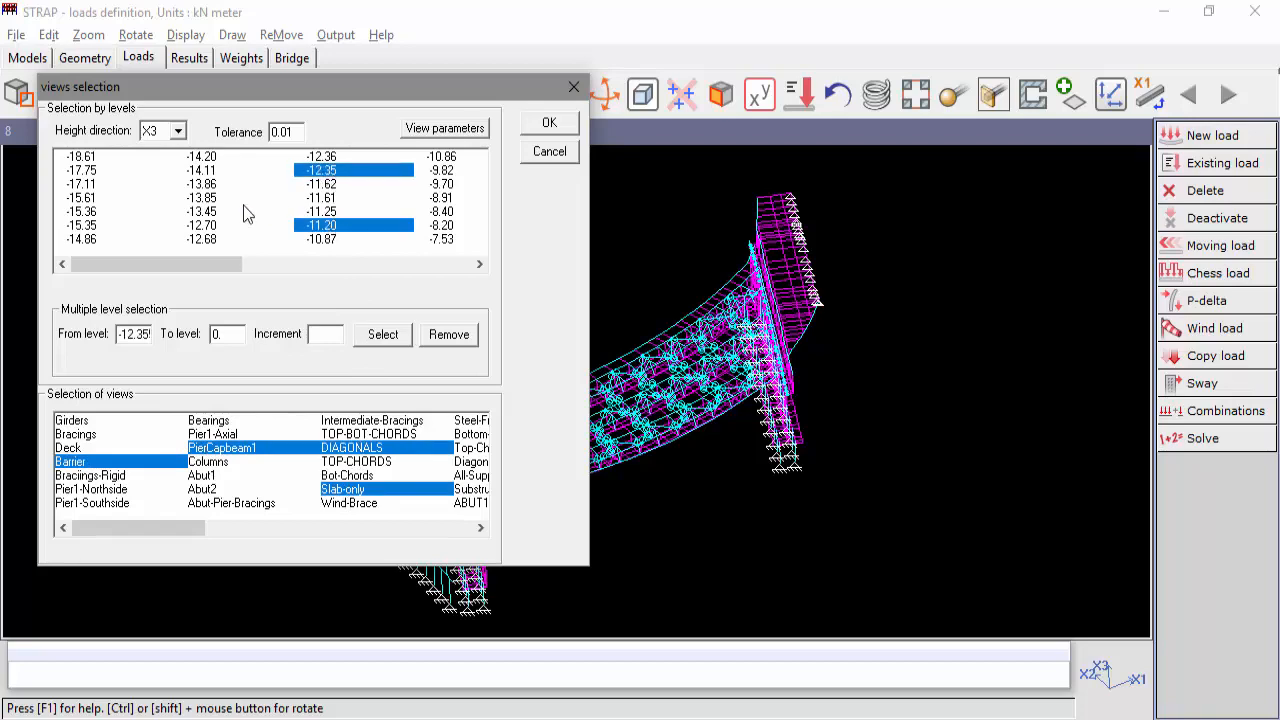
pyautogui.click(210, 212)
pyautogui.click(549, 125)
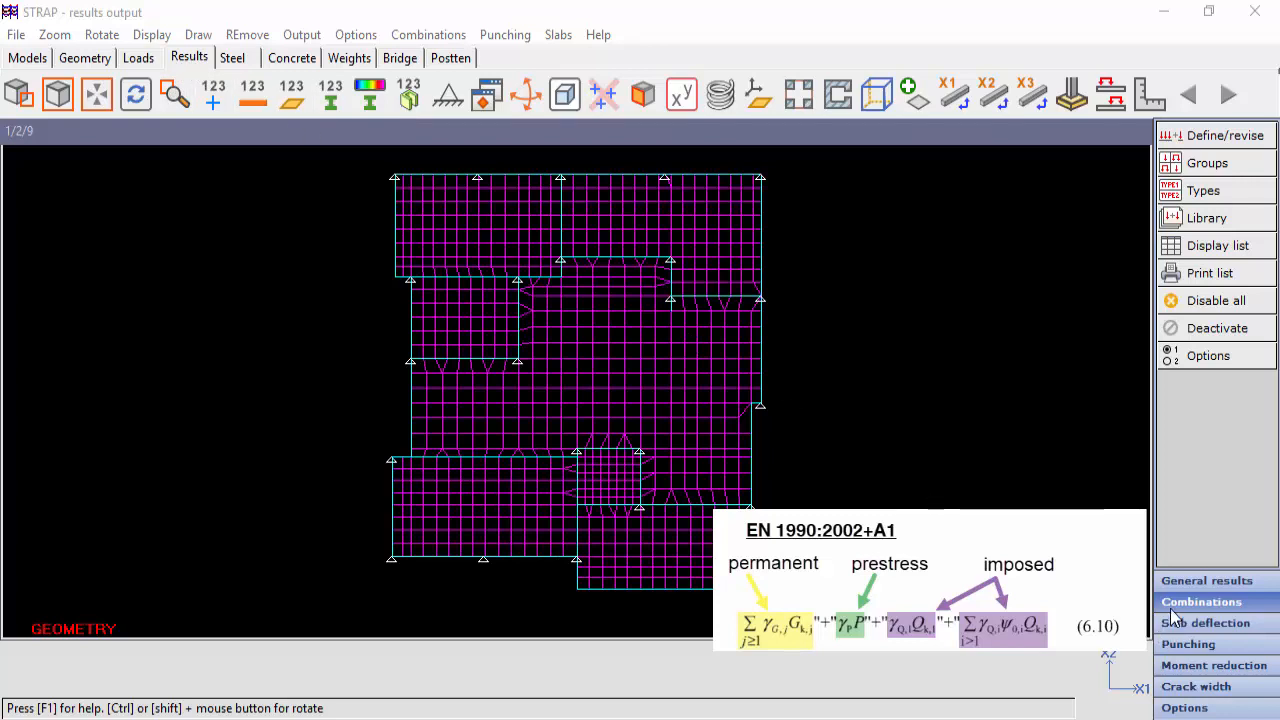
# Add a new load group named Imposed in the first undefined slot of the combination groups.
pyautogui.click(1234, 168)
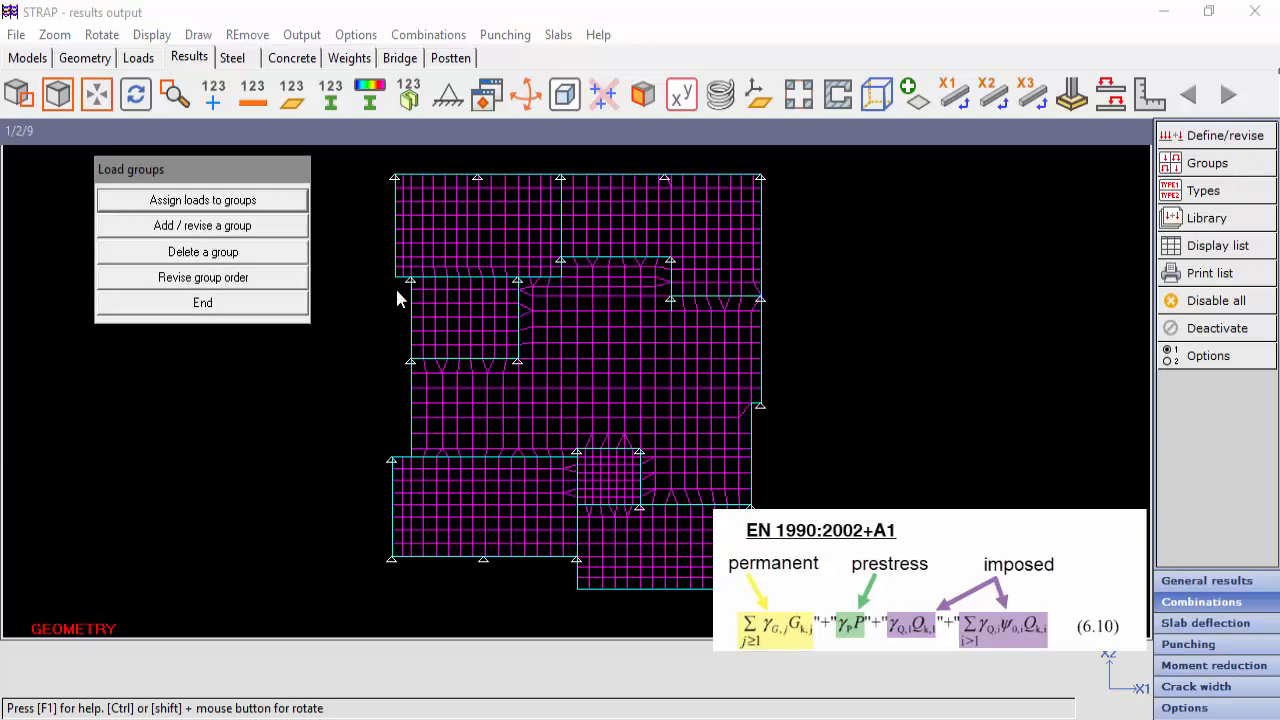
pyautogui.click(256, 234)
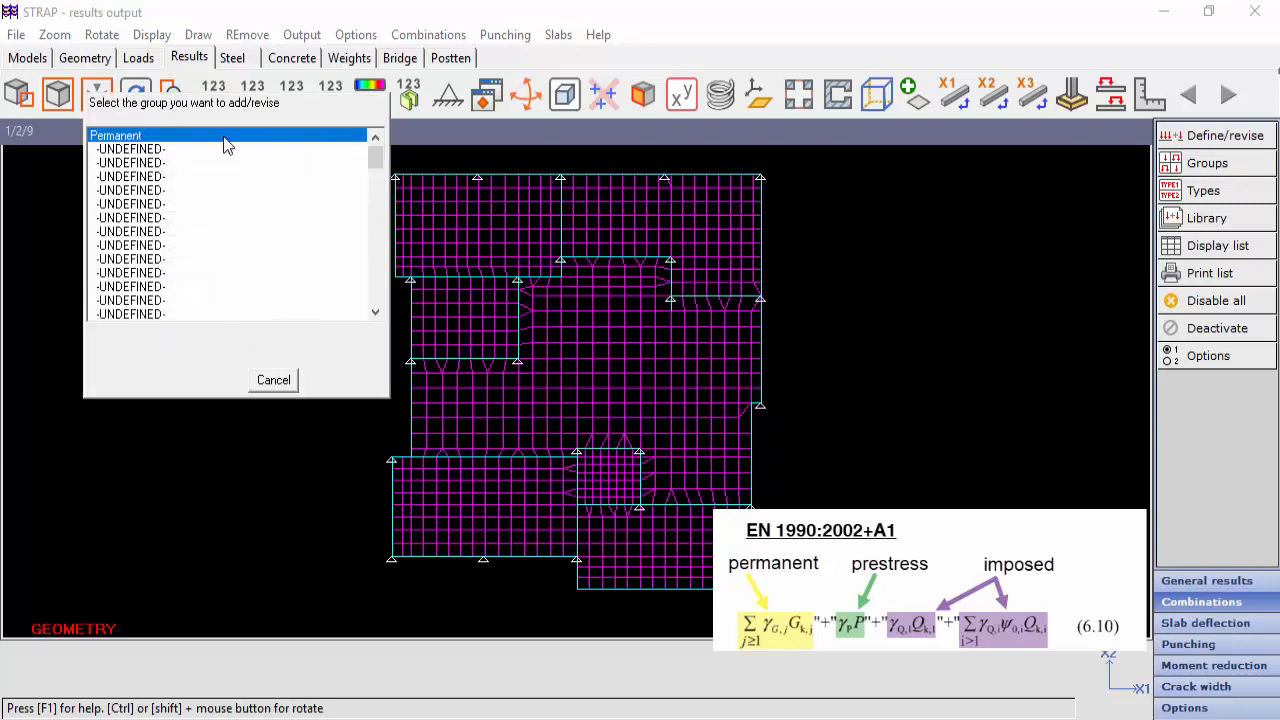
pyautogui.click(214, 149)
pyautogui.doubleClick(212, 151)
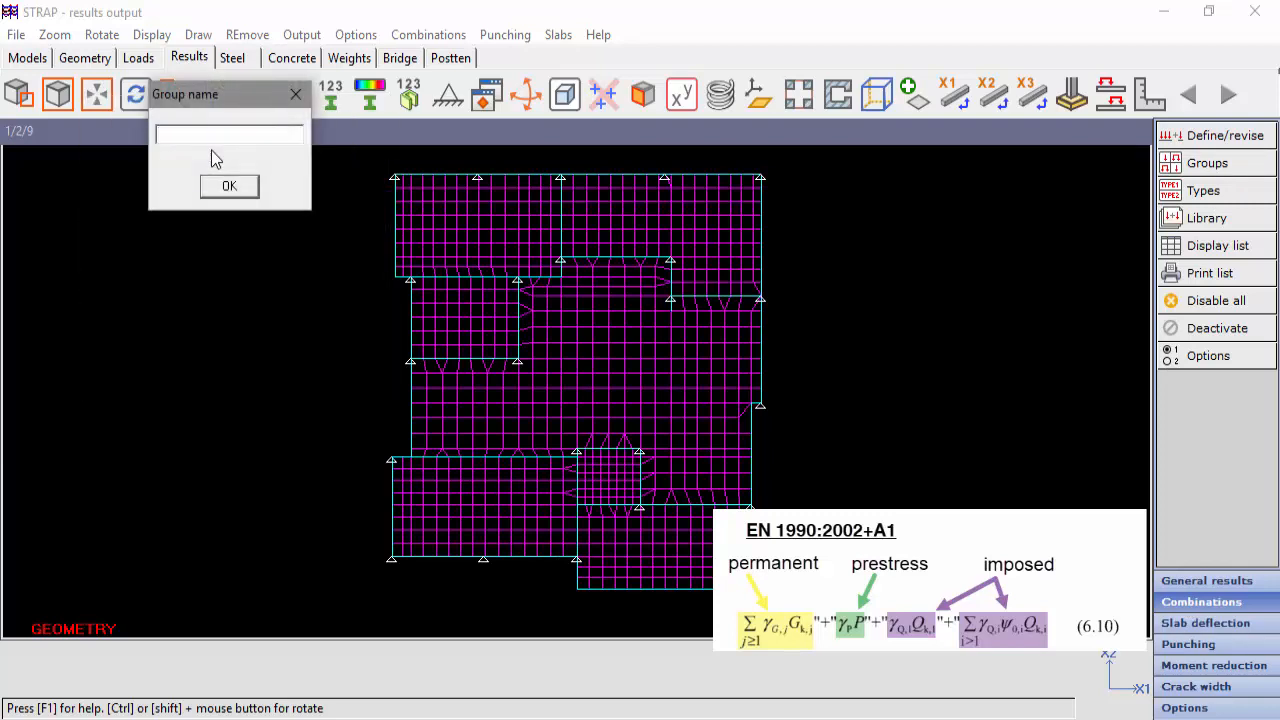
pyautogui.write('Imposed')
pyautogui.press('Return')
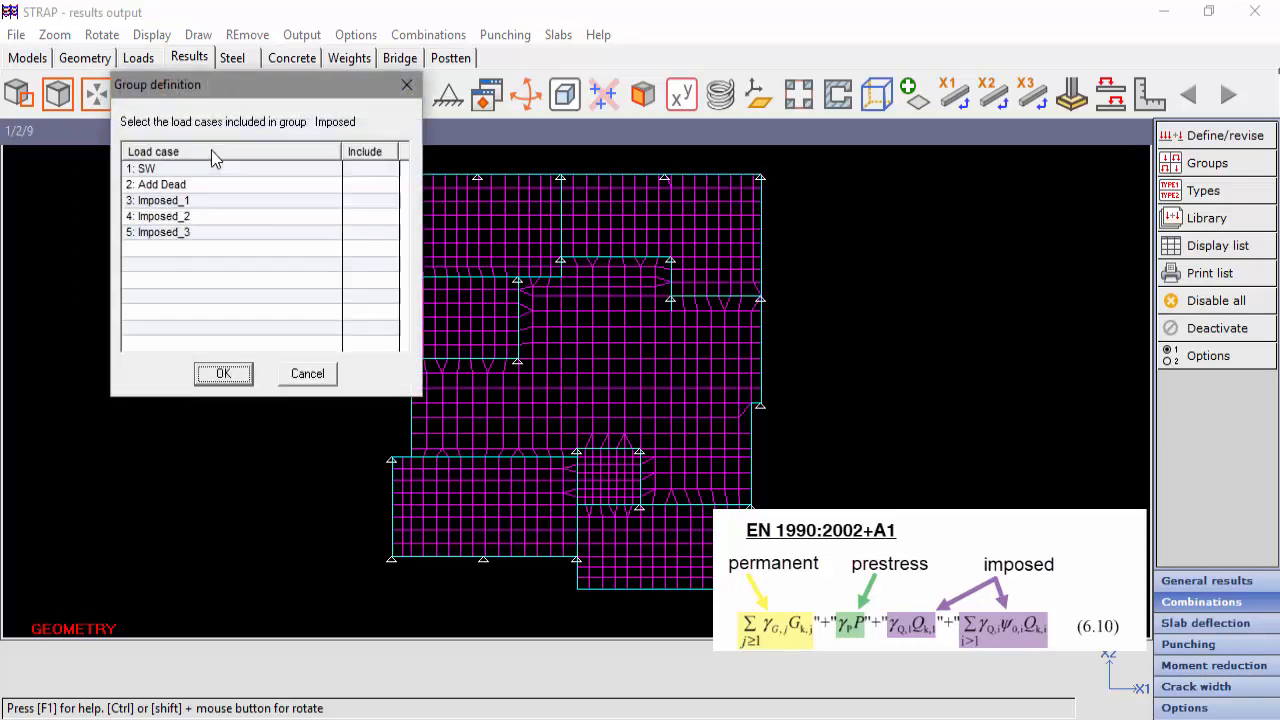
# Include load cases Imposed_1, Imposed_2 and Imposed_3 in the Imposed group.
pyautogui.click(362, 203)
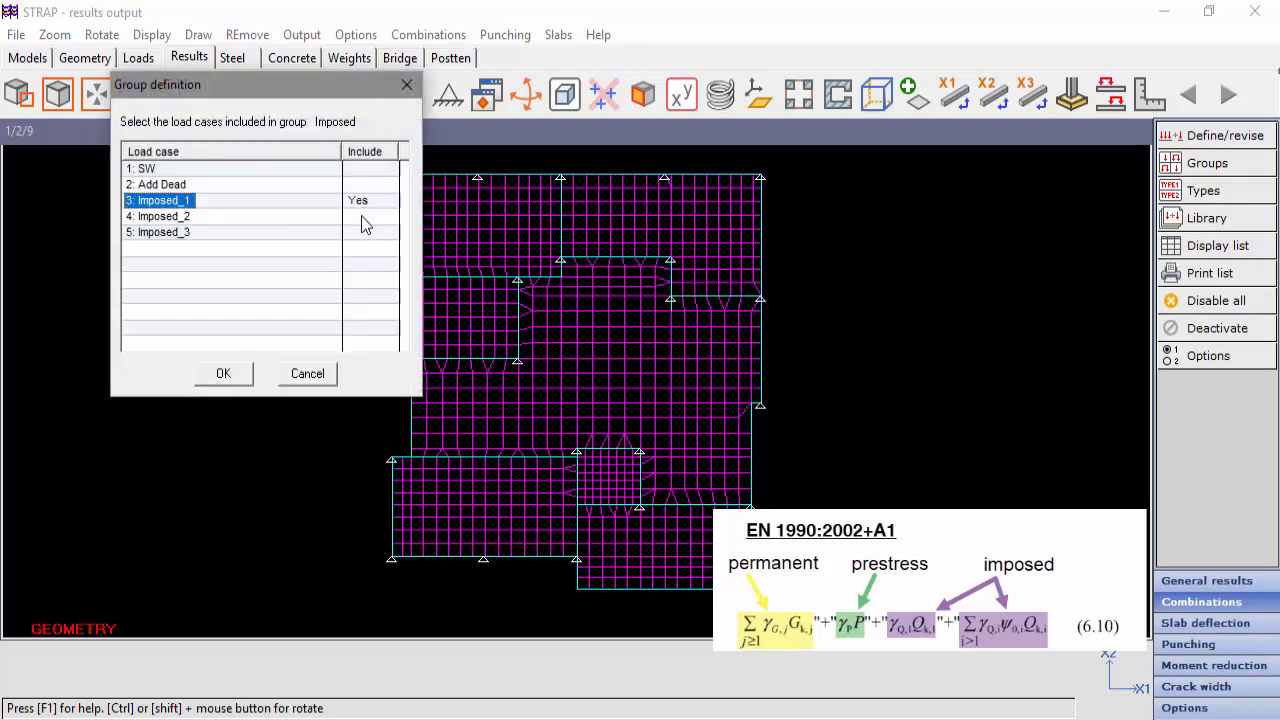
pyautogui.click(362, 217)
pyautogui.click(361, 232)
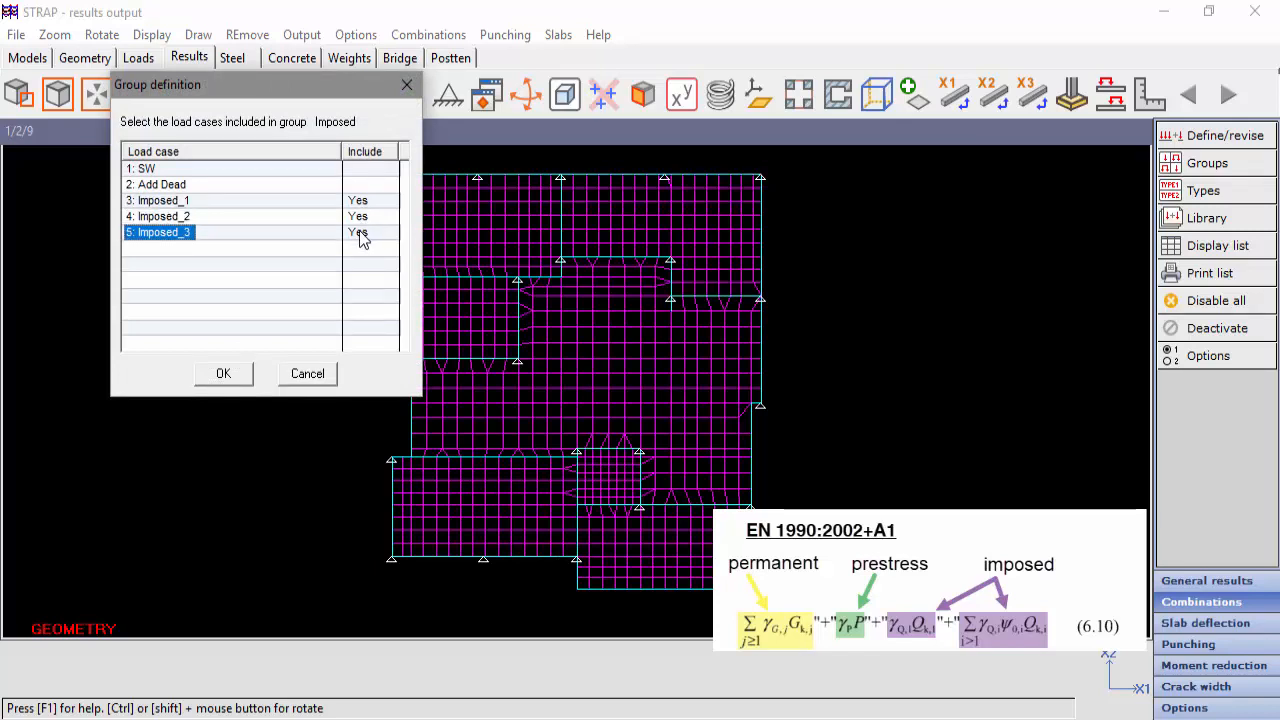
pyautogui.click(222, 375)
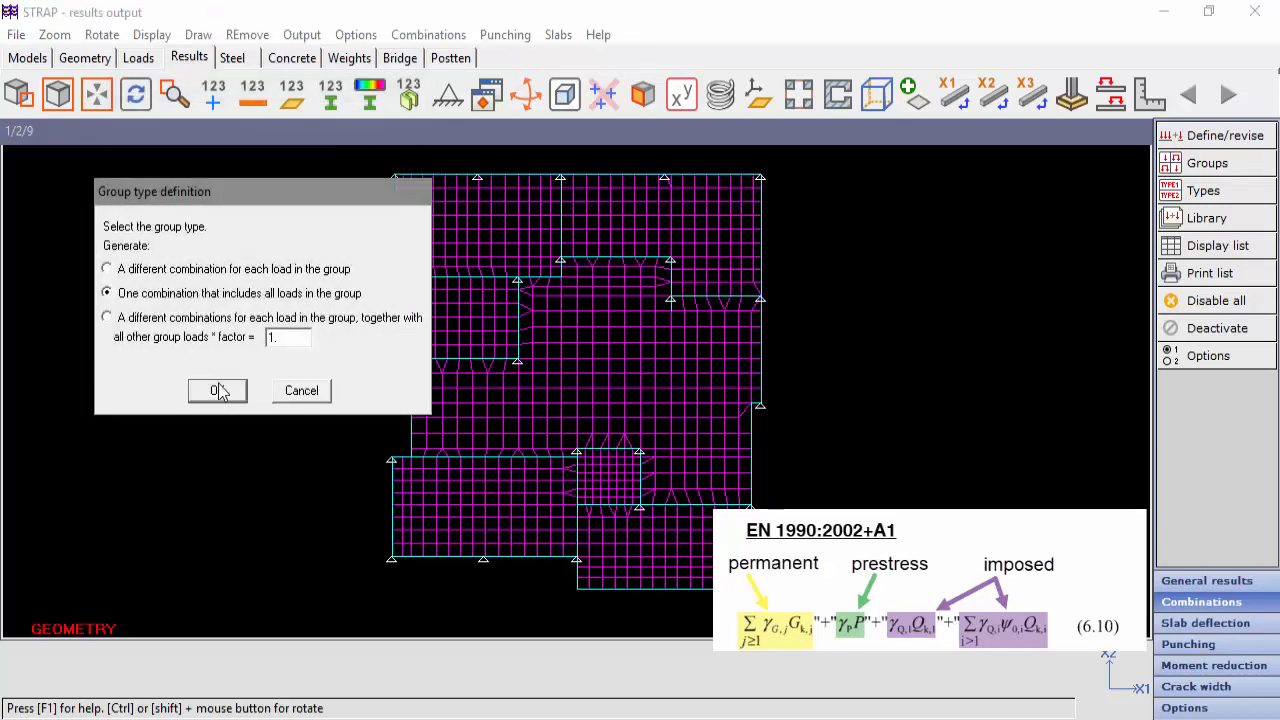
# Set the group type to different combinations for each load together with all other factored group loads, and finish the group definition.
pyautogui.click(107, 318)
pyautogui.doubleClick(284, 340)
pyautogui.click(224, 399)
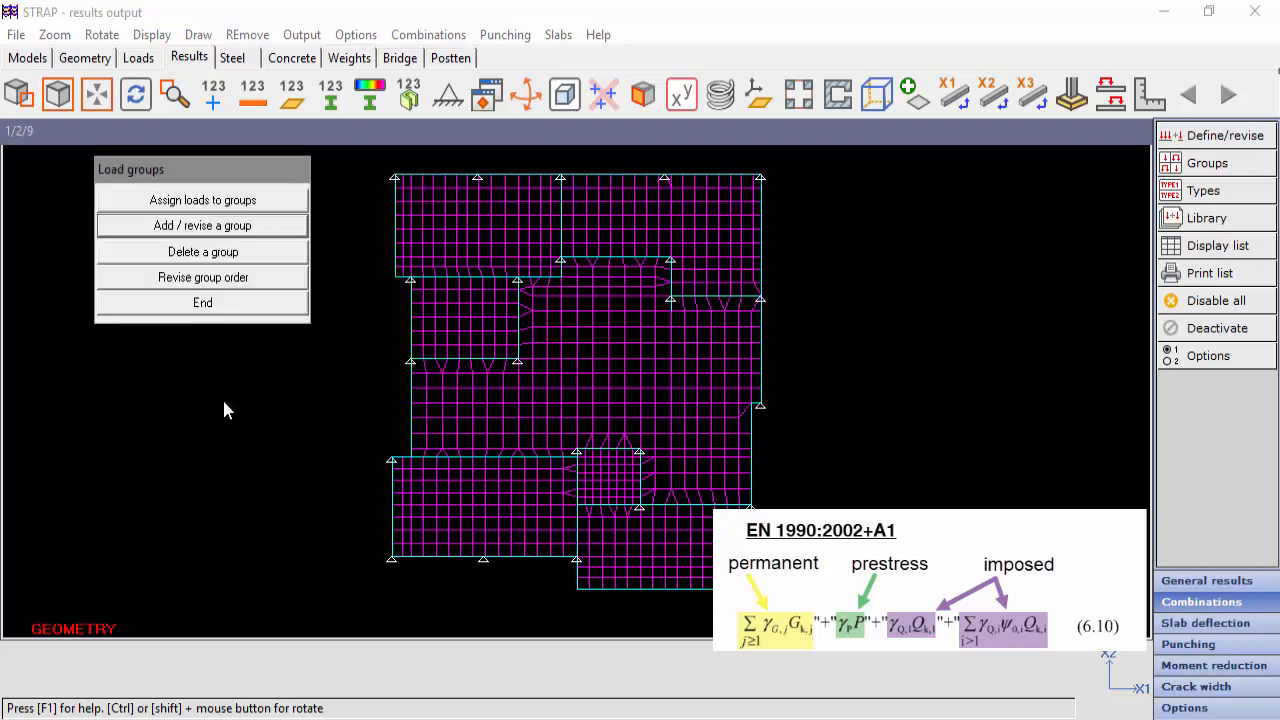
pyautogui.click(220, 304)
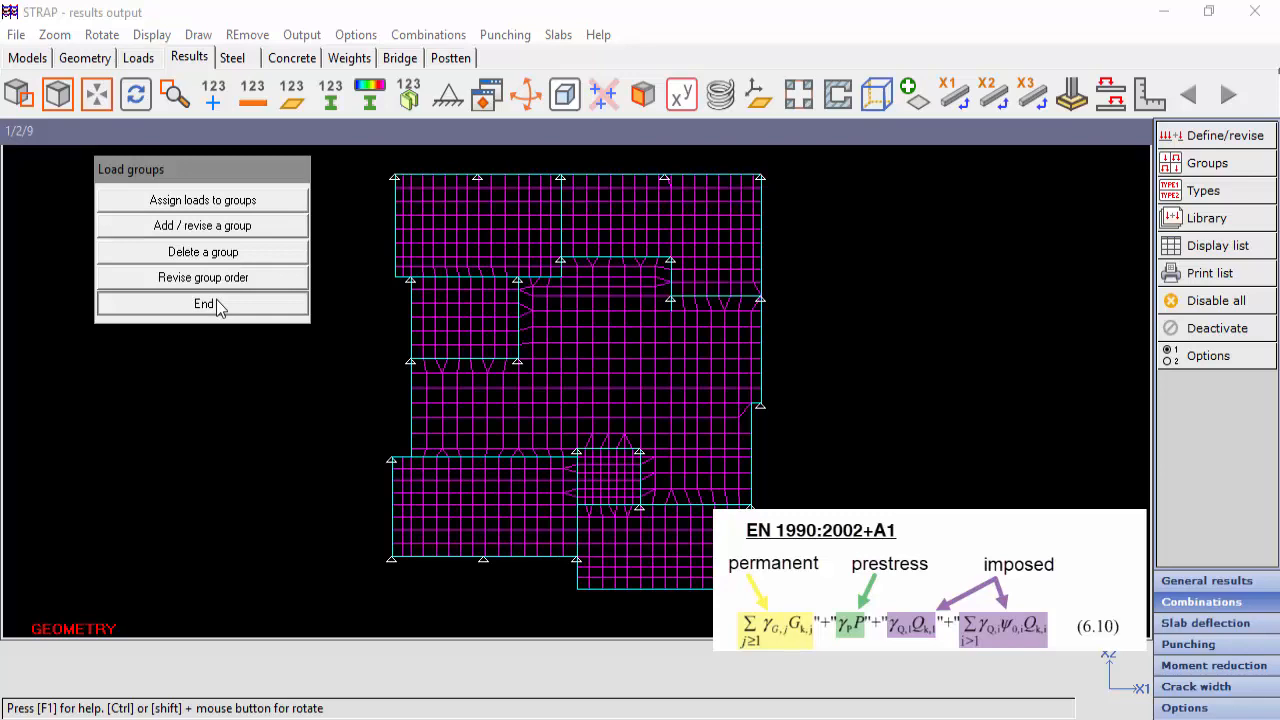
# Define combination 1 with factors 1.35 for the Permanent group and 1.5 for the Imposed group, and display the combinations list.
pyautogui.click(1203, 137)
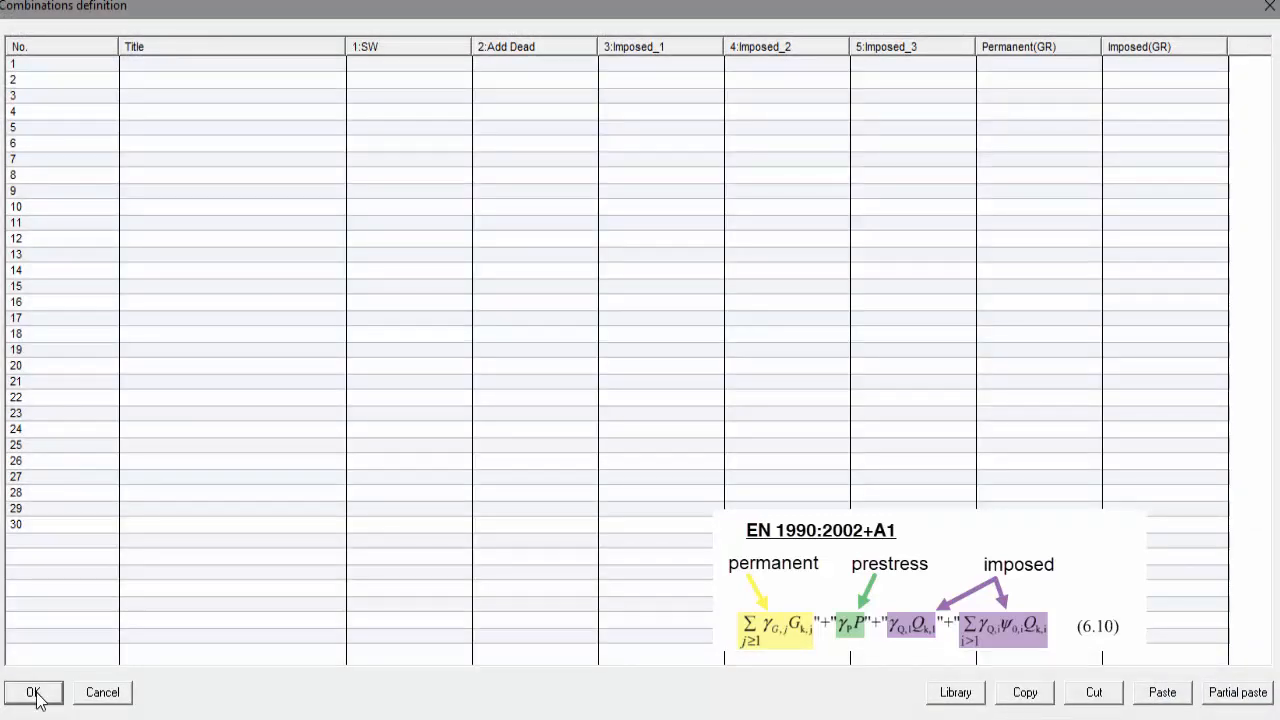
pyautogui.click(995, 64)
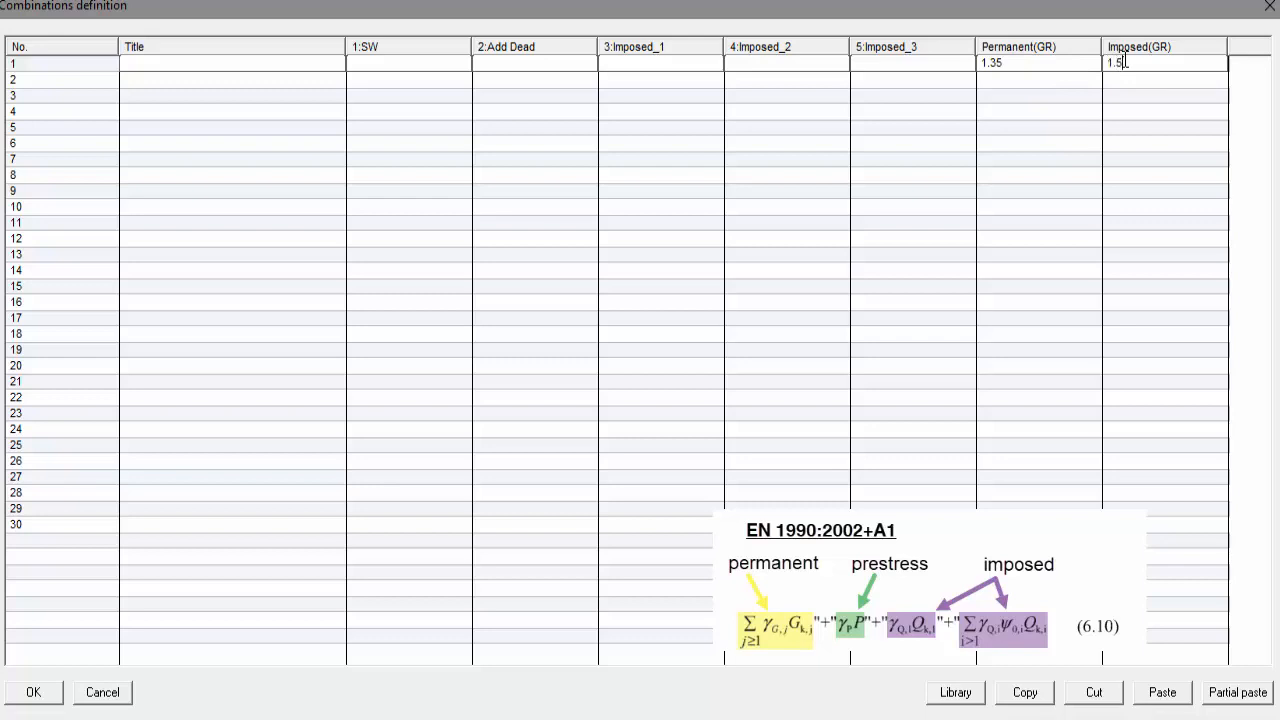
pyautogui.click(33, 693)
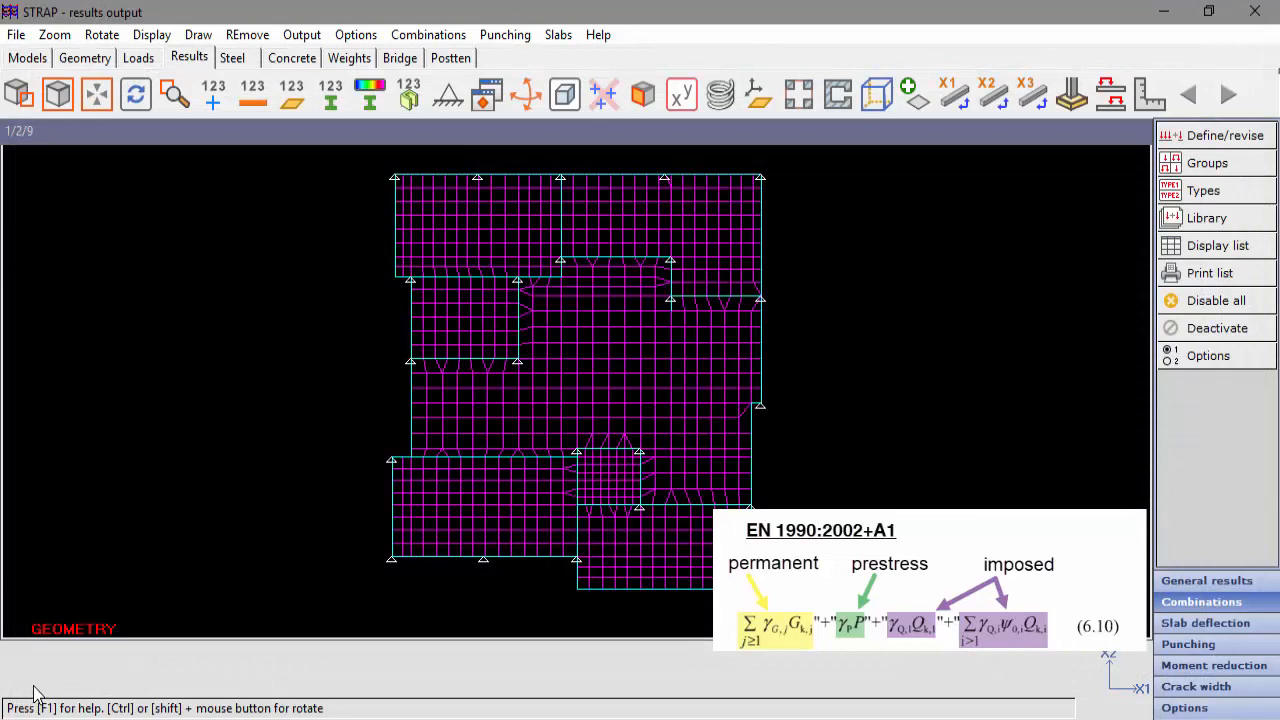
pyautogui.click(1175, 255)
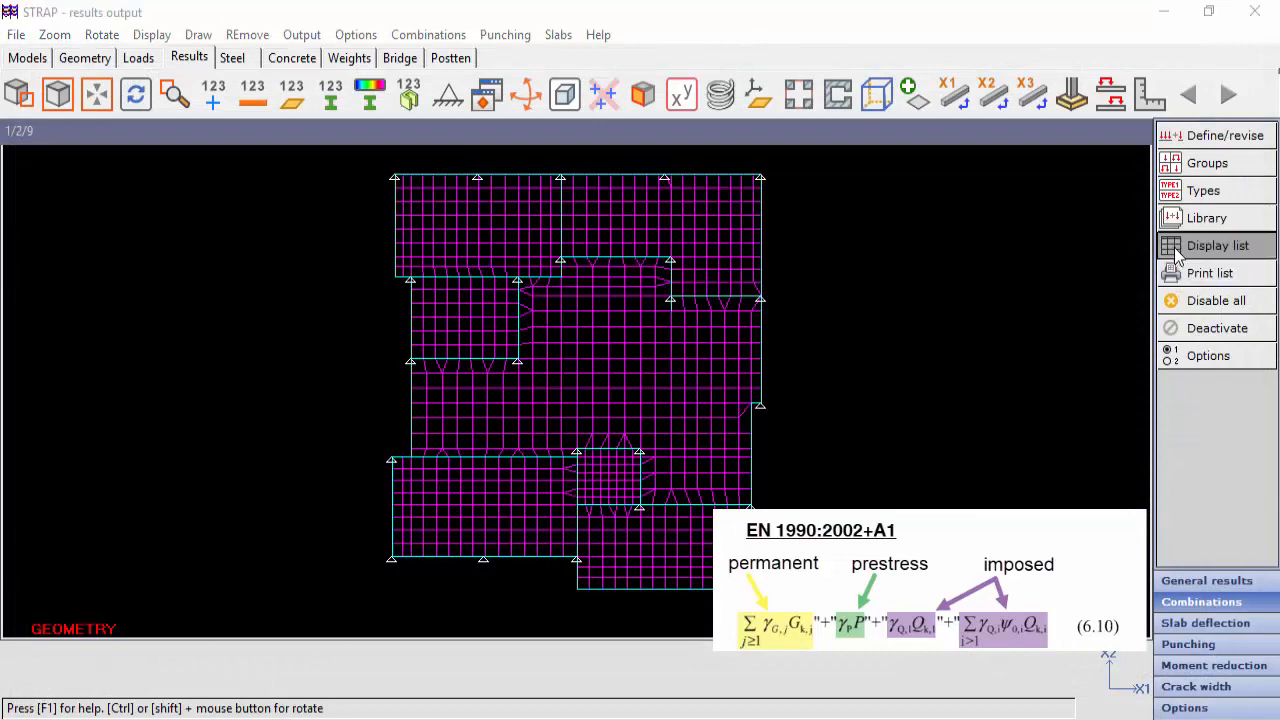
pyautogui.click(201, 194)
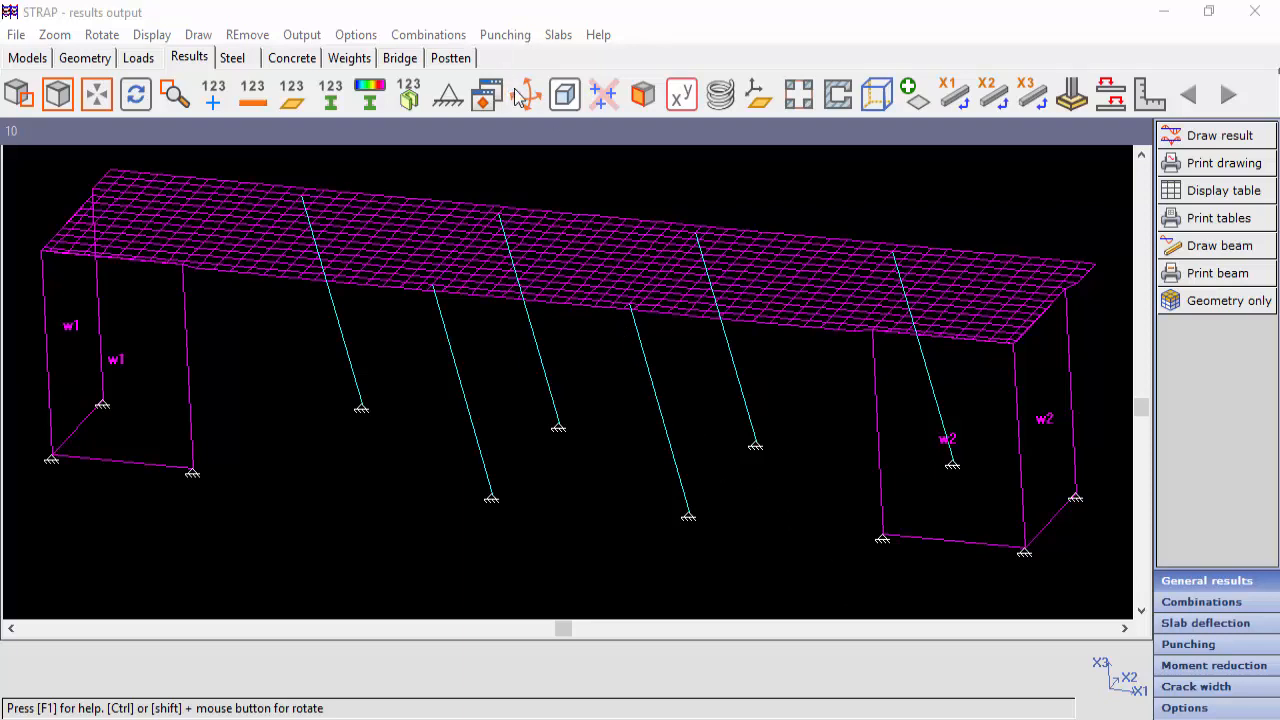
# Draw the punching results on the slab with the required steel area shown at the columns.
pyautogui.moveTo(652, 449); pyautogui.dragTo(657, 318)
pyautogui.moveTo(705, 506); pyautogui.dragTo(634, 523)
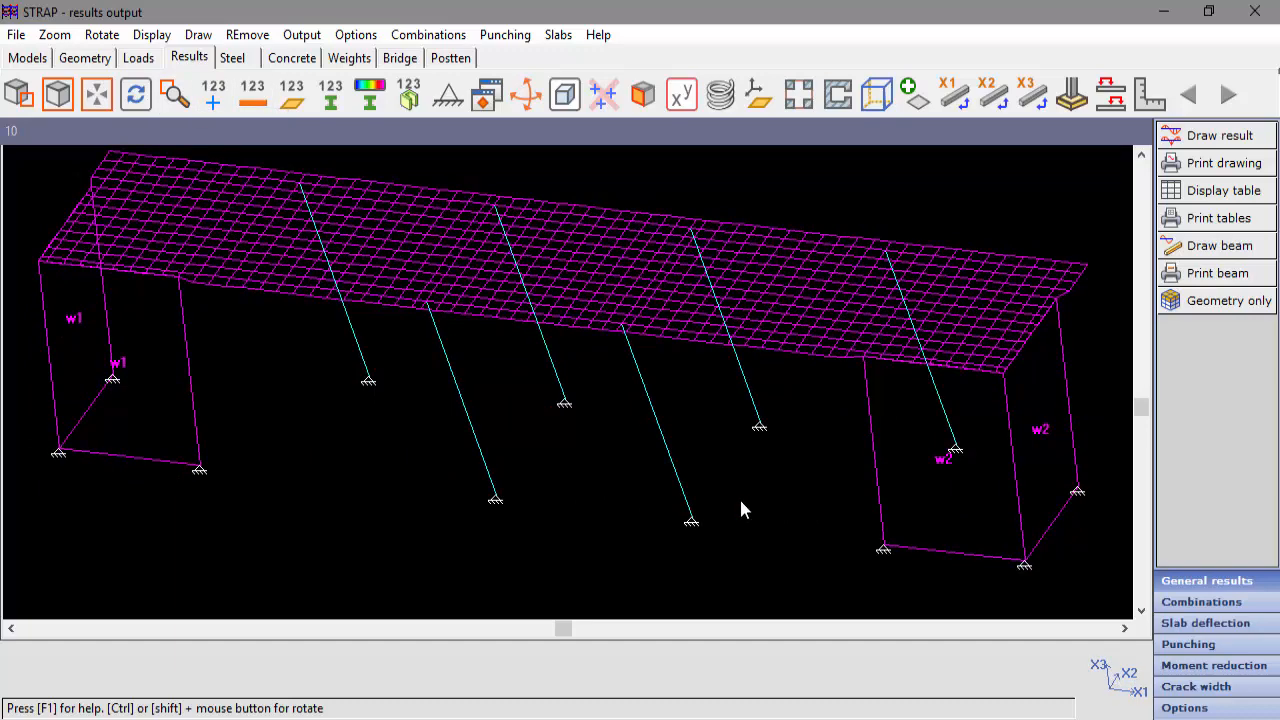
pyautogui.click(1180, 647)
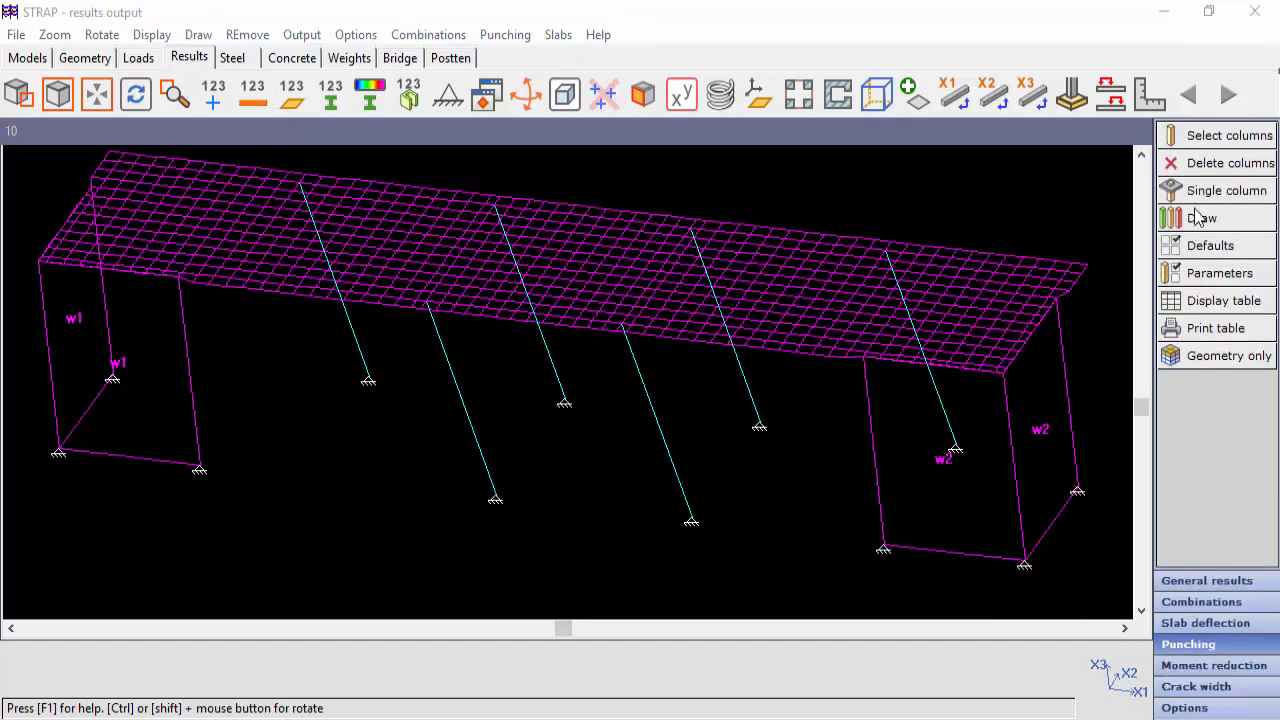
pyautogui.click(1198, 220)
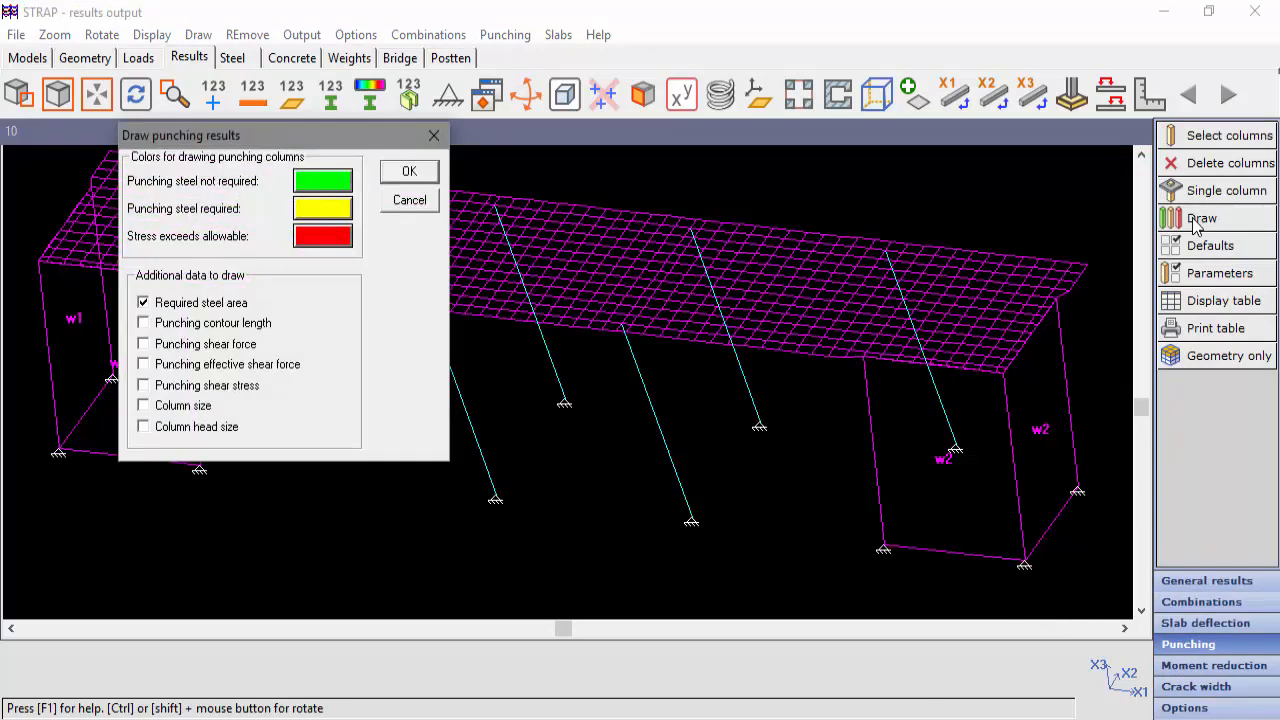
pyautogui.click(409, 173)
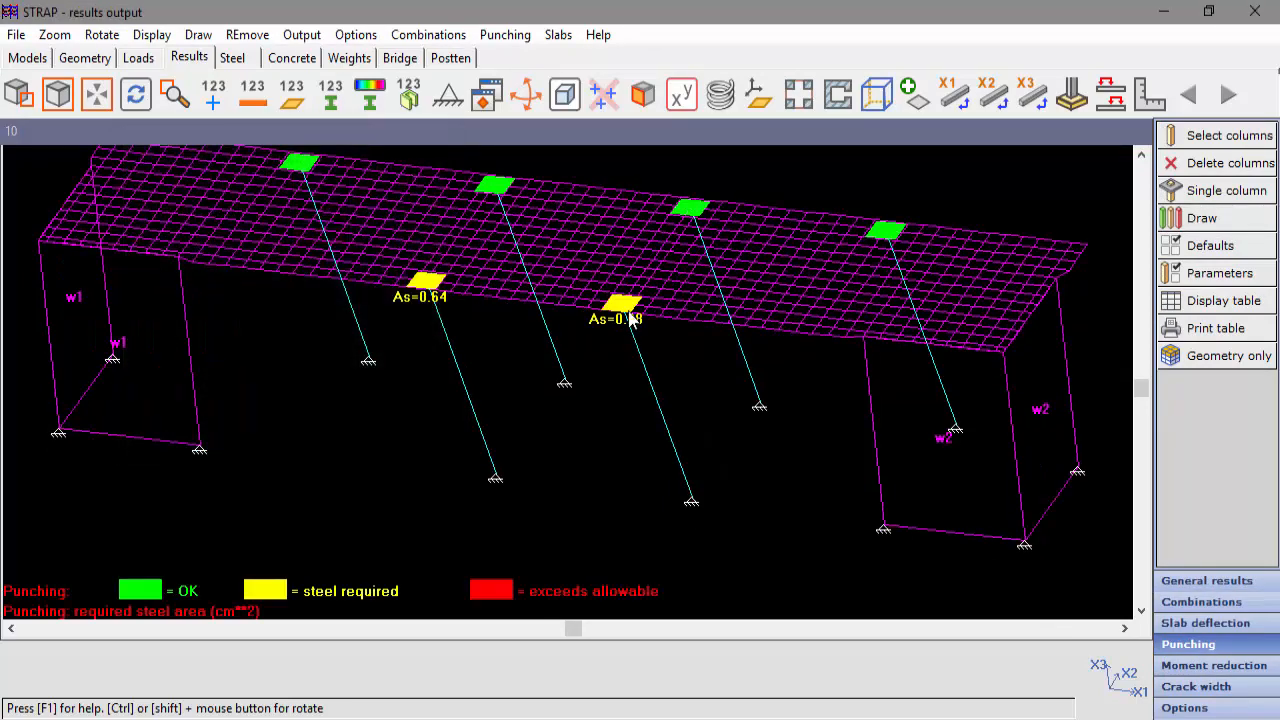
# Open the detailed punching results for the single column at node 74.
pyautogui.click(1221, 192)
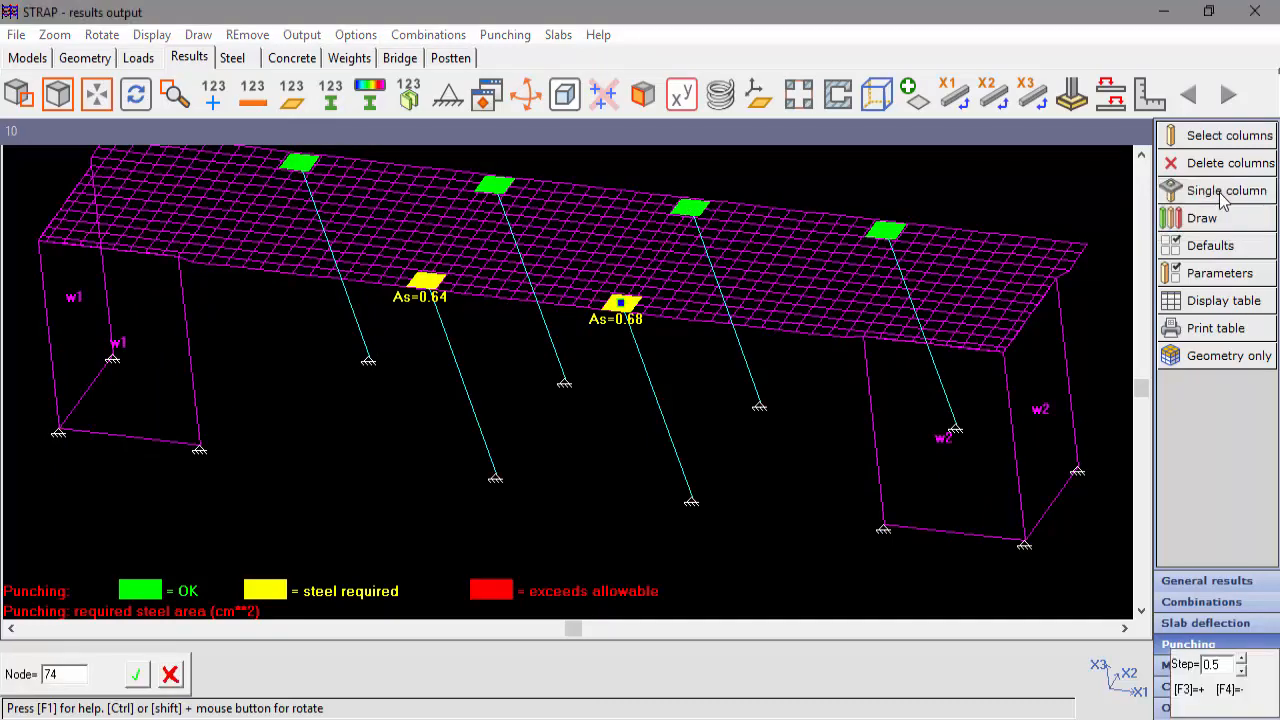
pyautogui.click(628, 318)
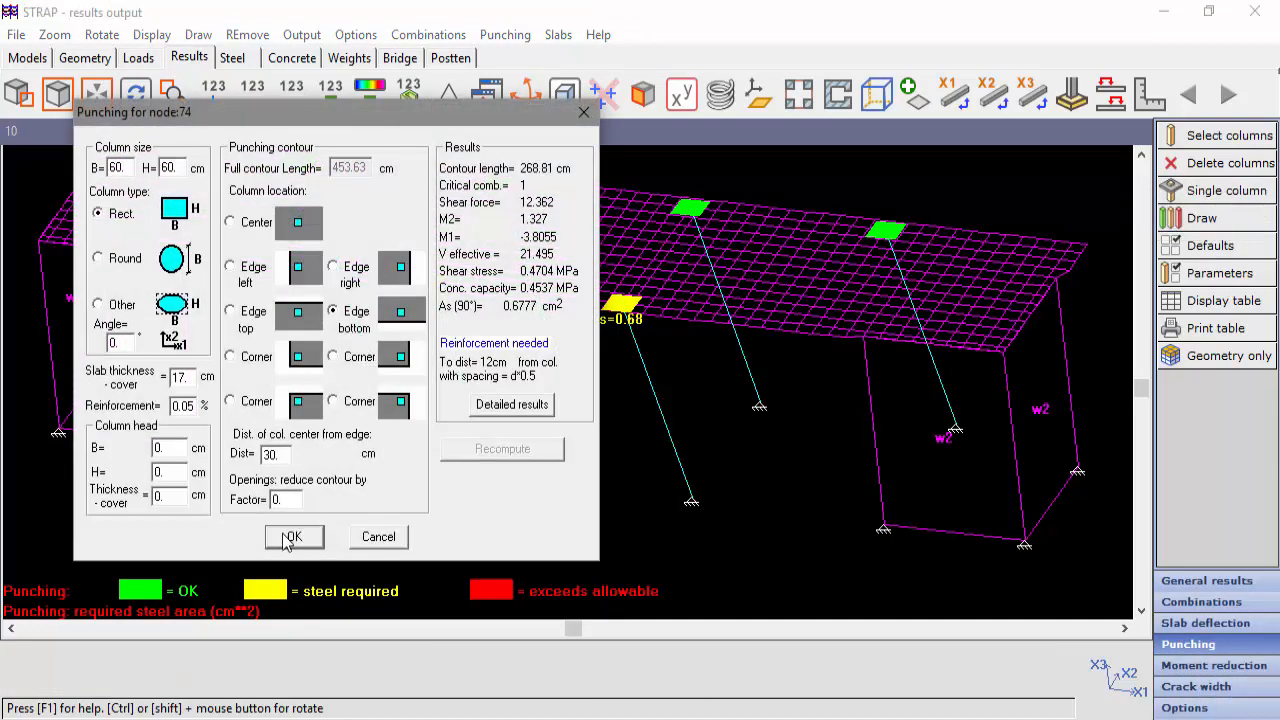
pyautogui.click(501, 415)
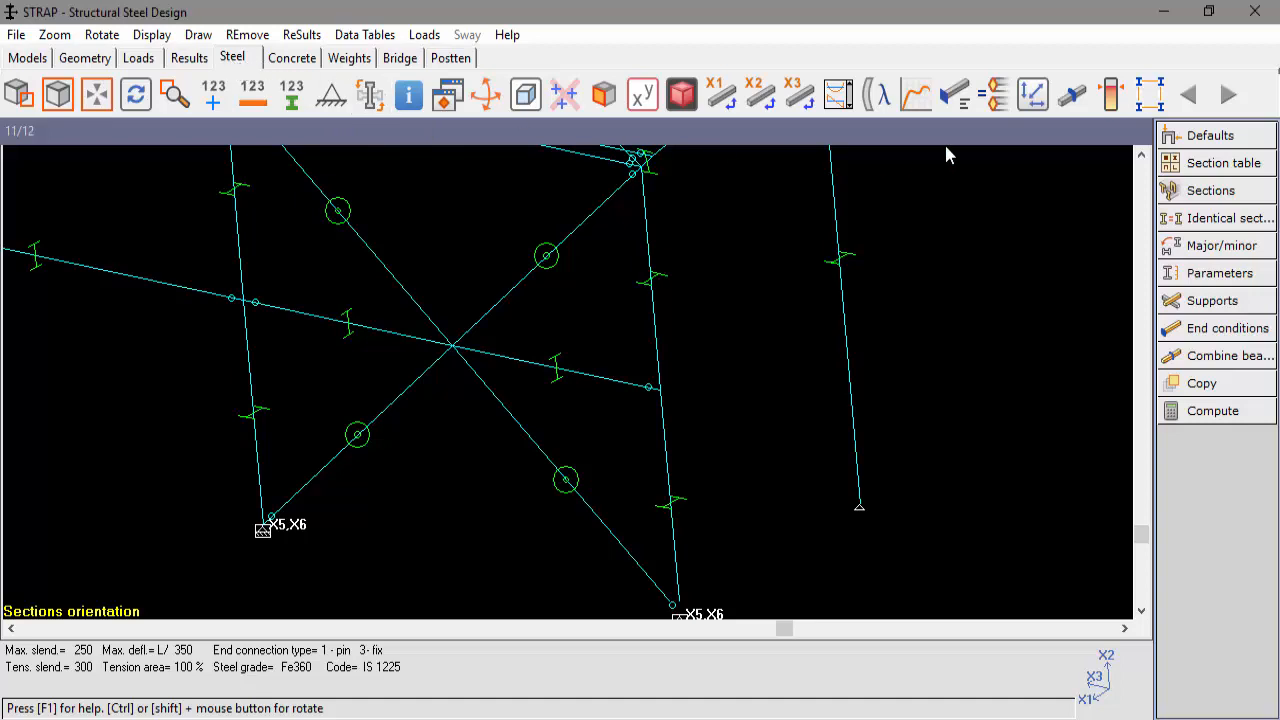
# Enable computing pipes for resultant moment in the default steel design parameters.
pyautogui.click(1252, 145)
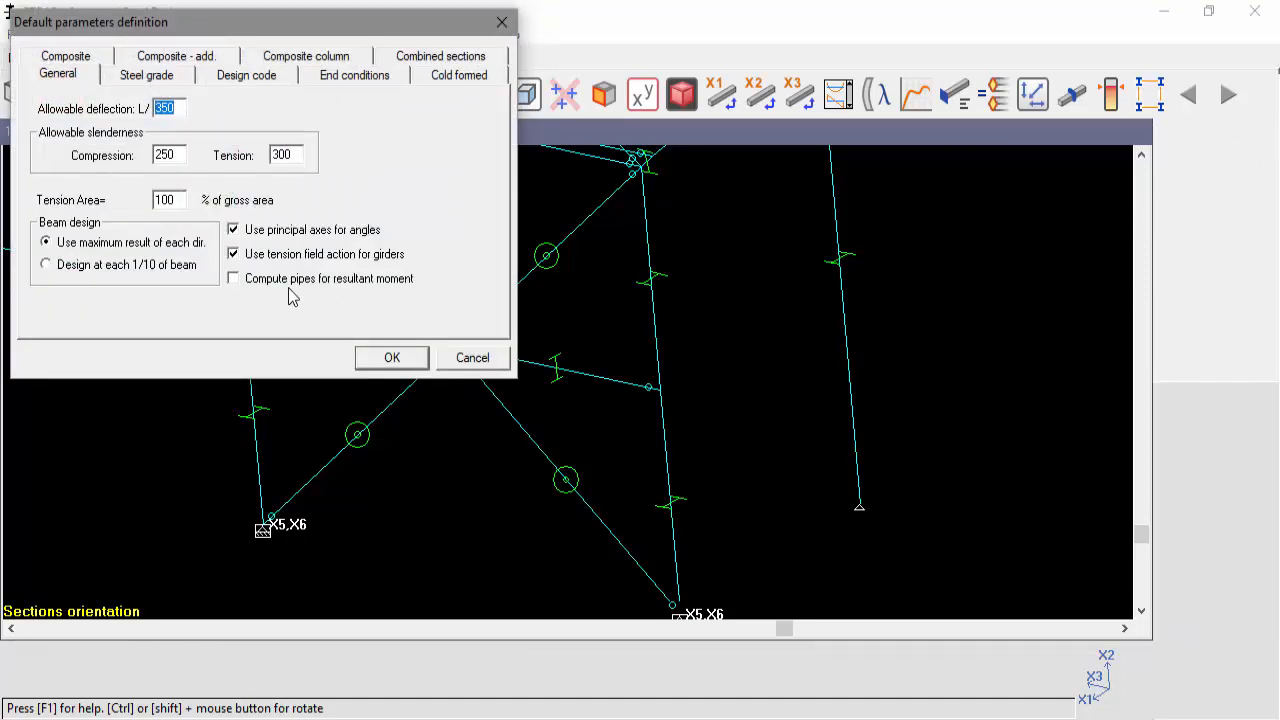
pyautogui.click(395, 284)
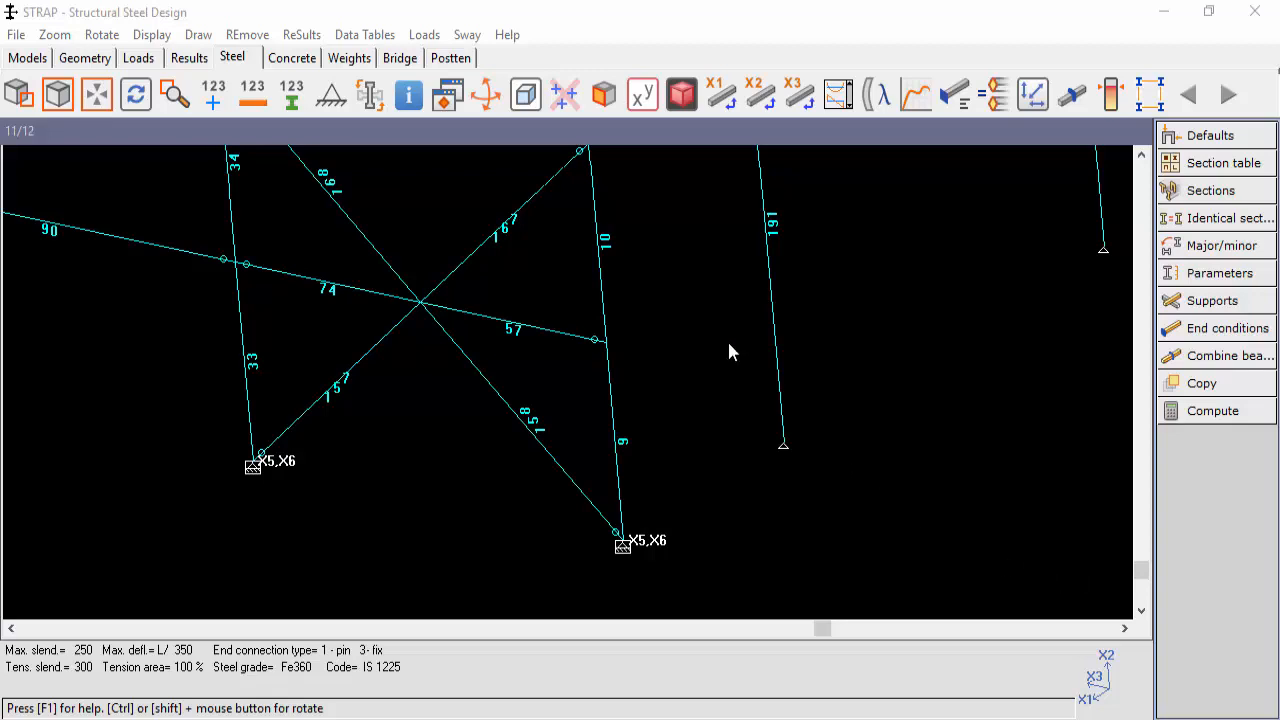
# Display the steel member data table for review and close it.
pyautogui.click(366, 35)
pyautogui.click(380, 60)
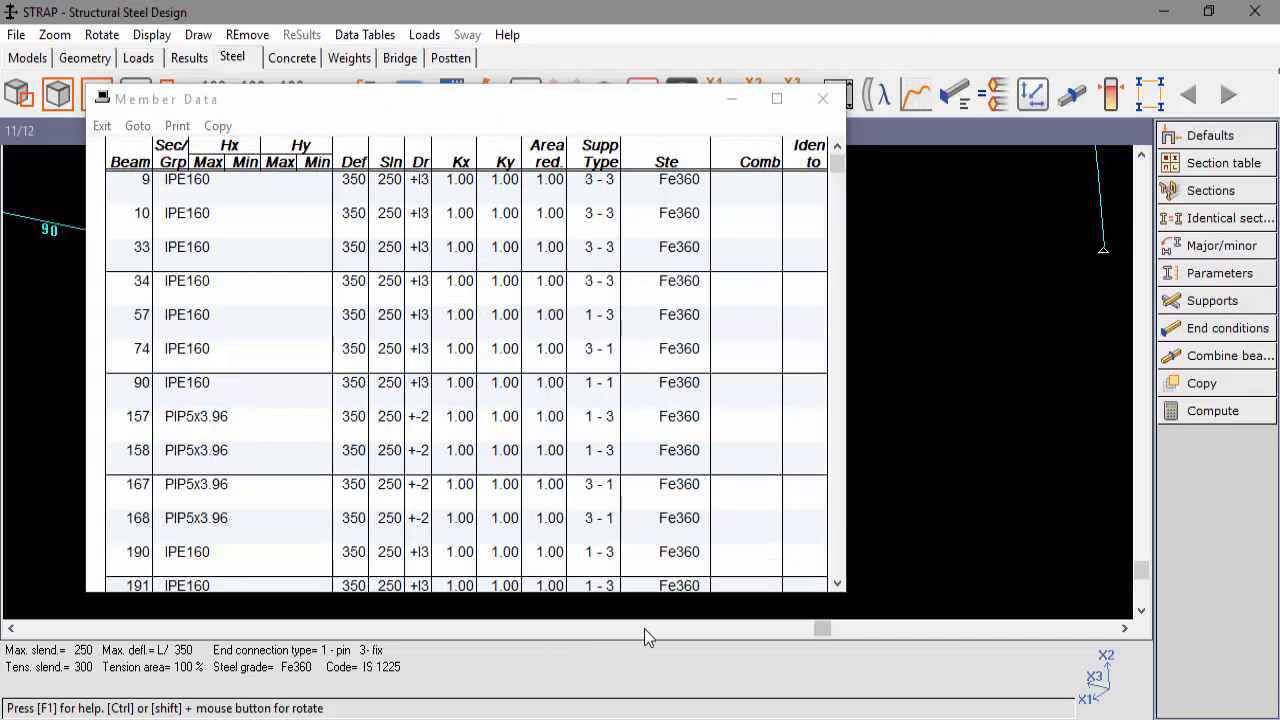
pyautogui.click(832, 104)
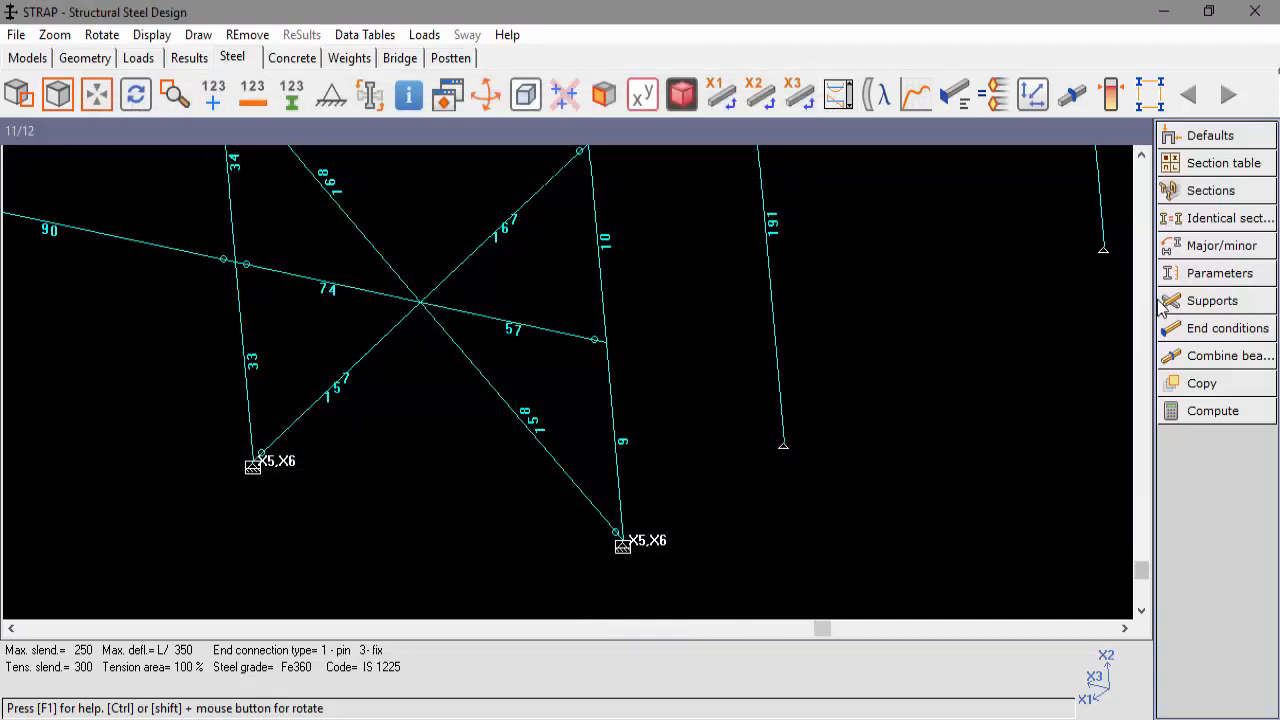
# Set the allowable deflection of beam 57 to L/300 in the parameters for specific beams.
pyautogui.click(1200, 280)
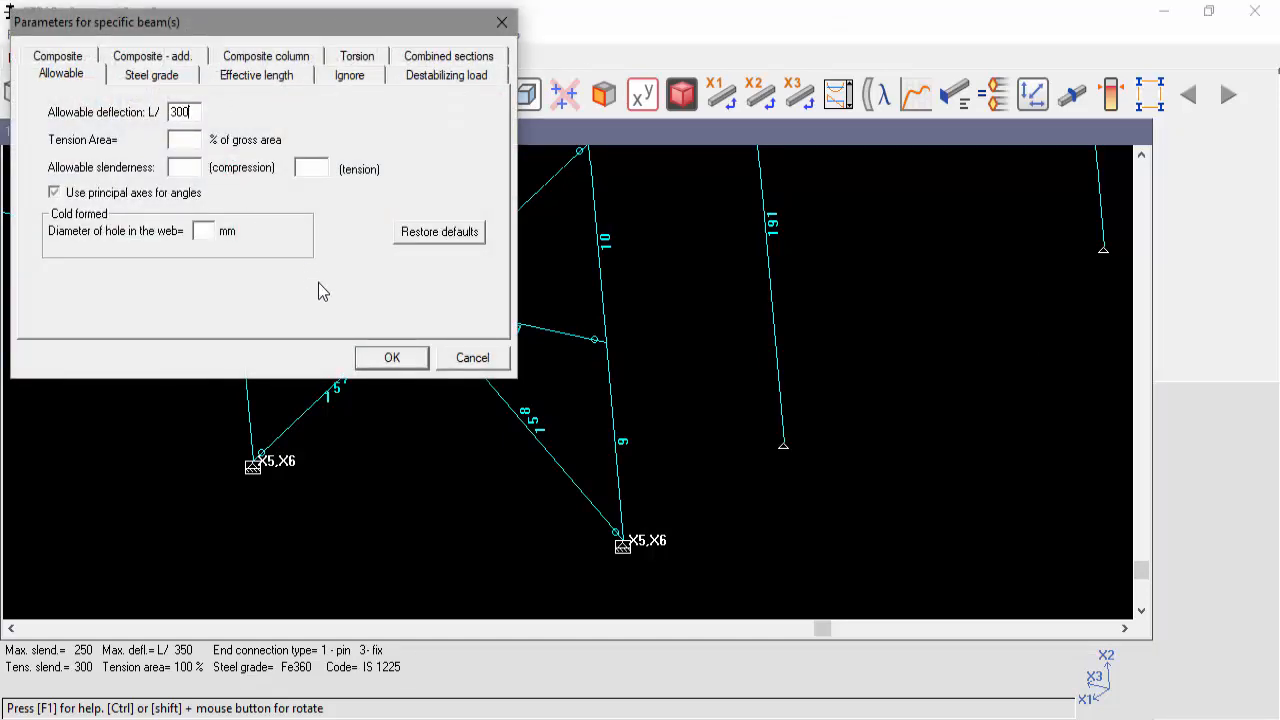
pyautogui.click(398, 360)
pyautogui.click(243, 137)
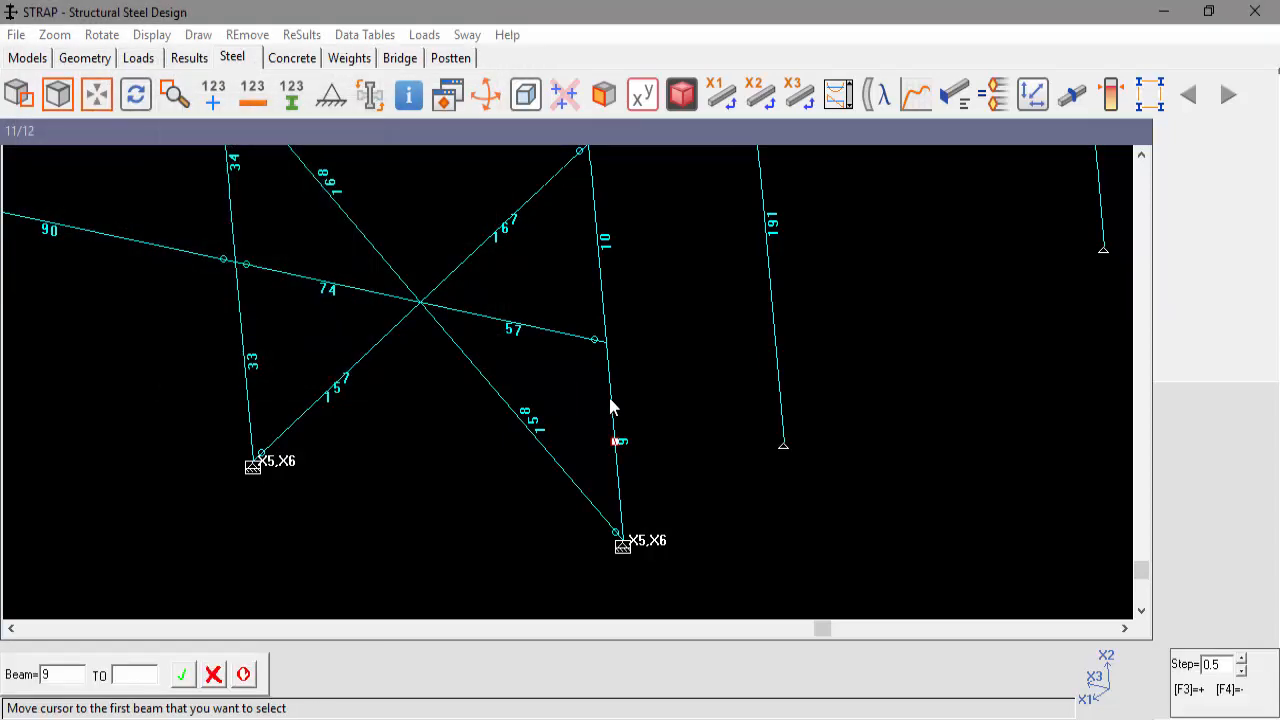
pyautogui.click(514, 332)
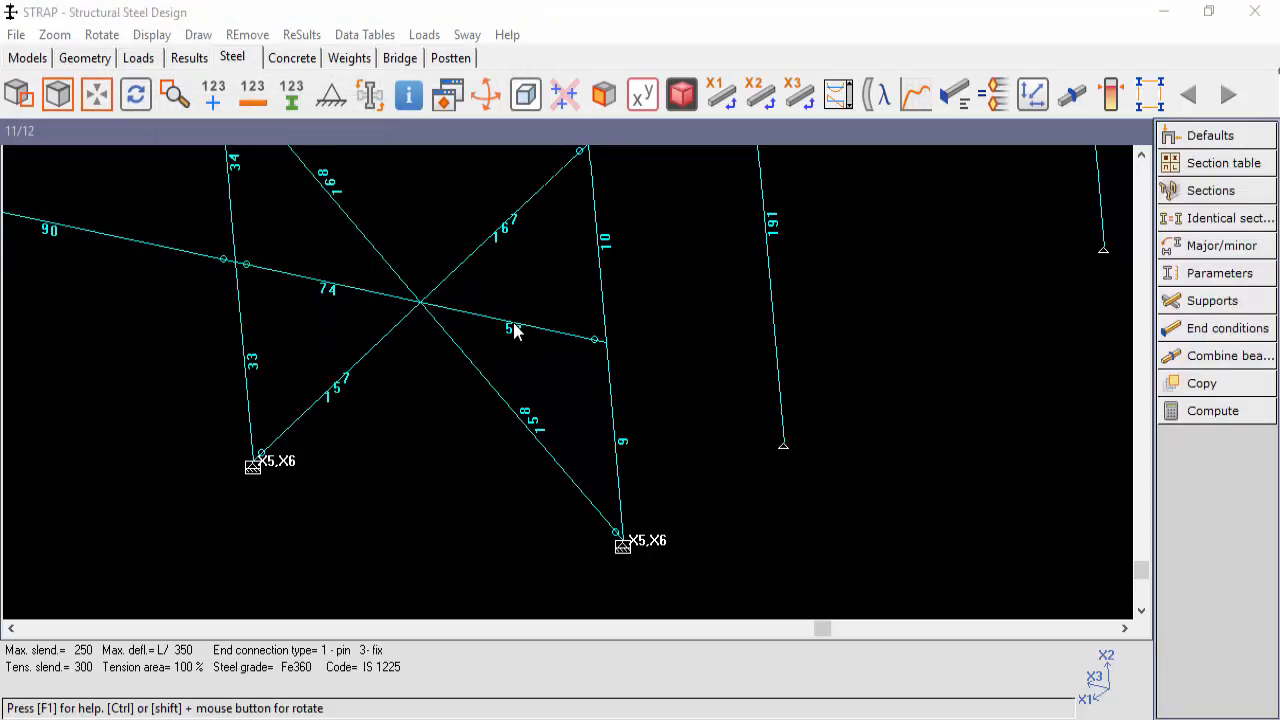
# Display the member data table to check the deflection limit of beam 57 and close it.
pyautogui.click(368, 35)
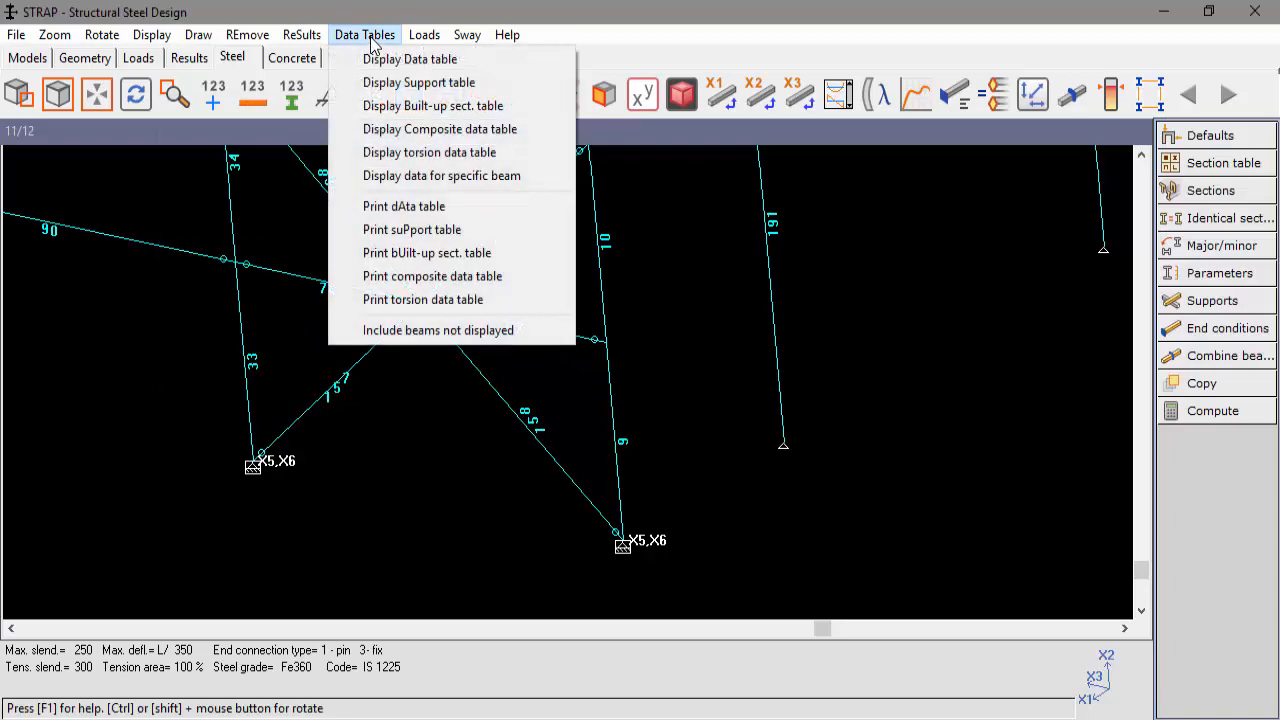
pyautogui.click(372, 59)
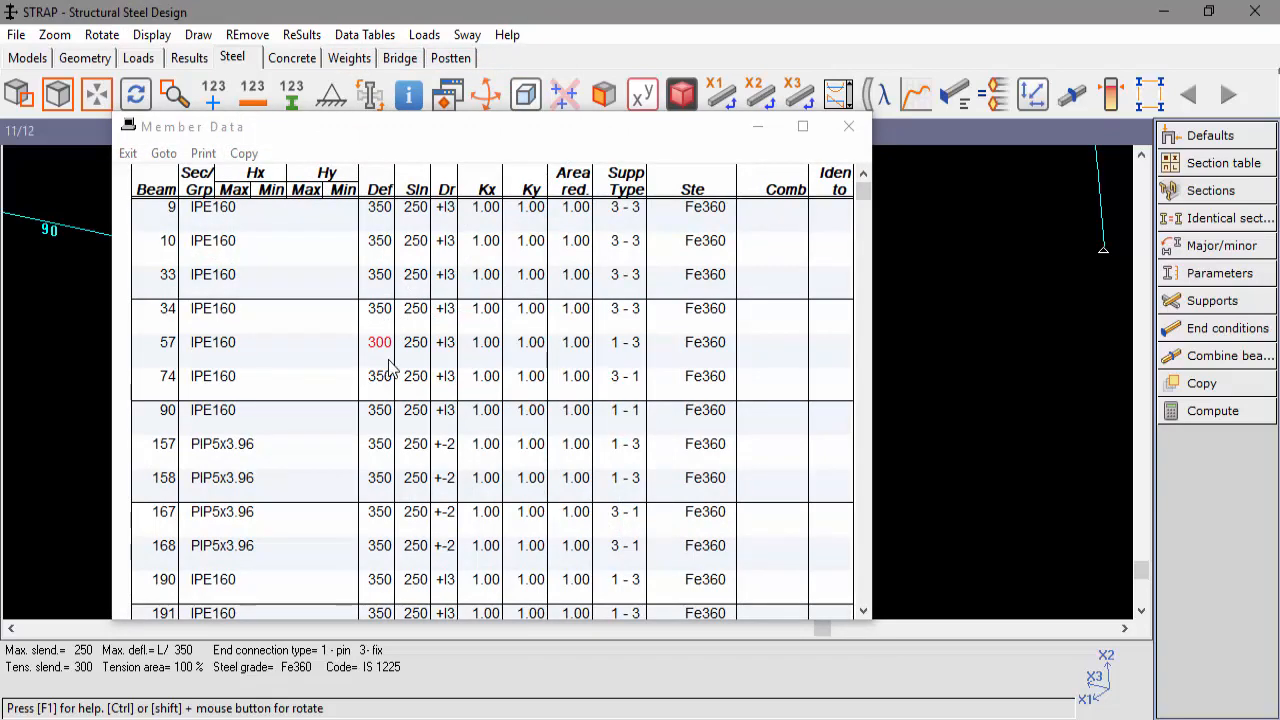
pyautogui.click(850, 140)
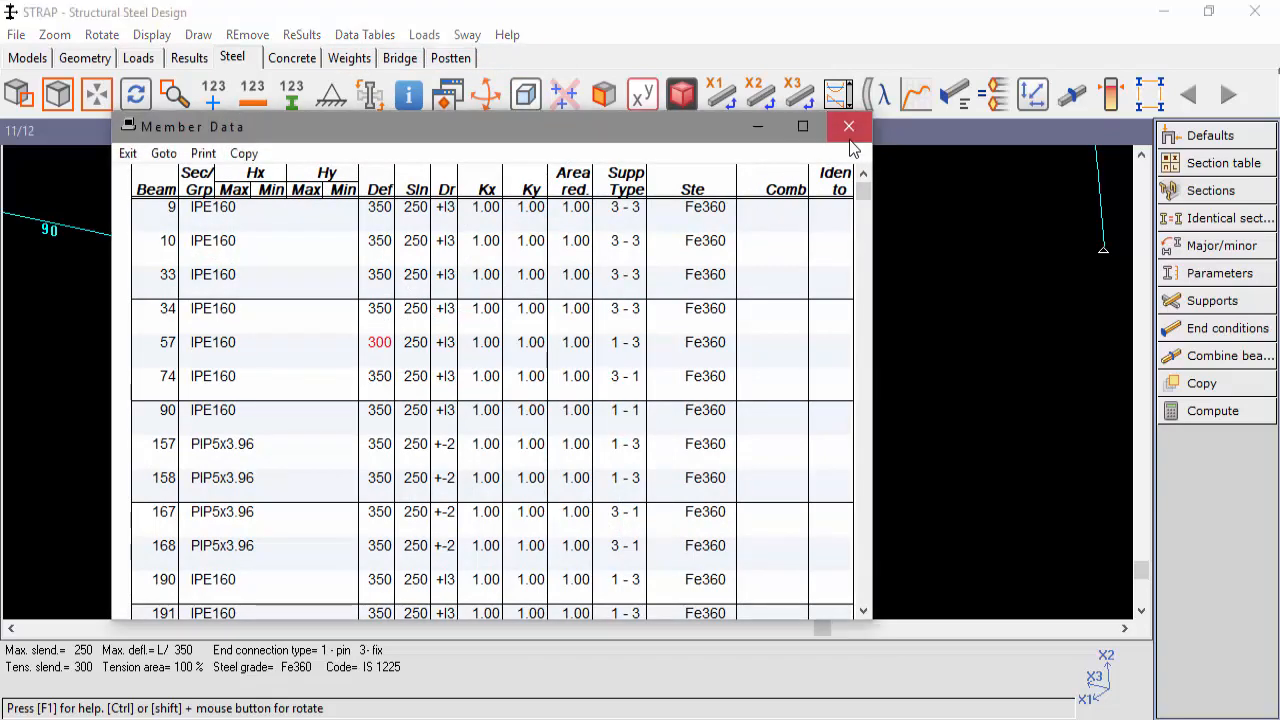
pyautogui.click(849, 127)
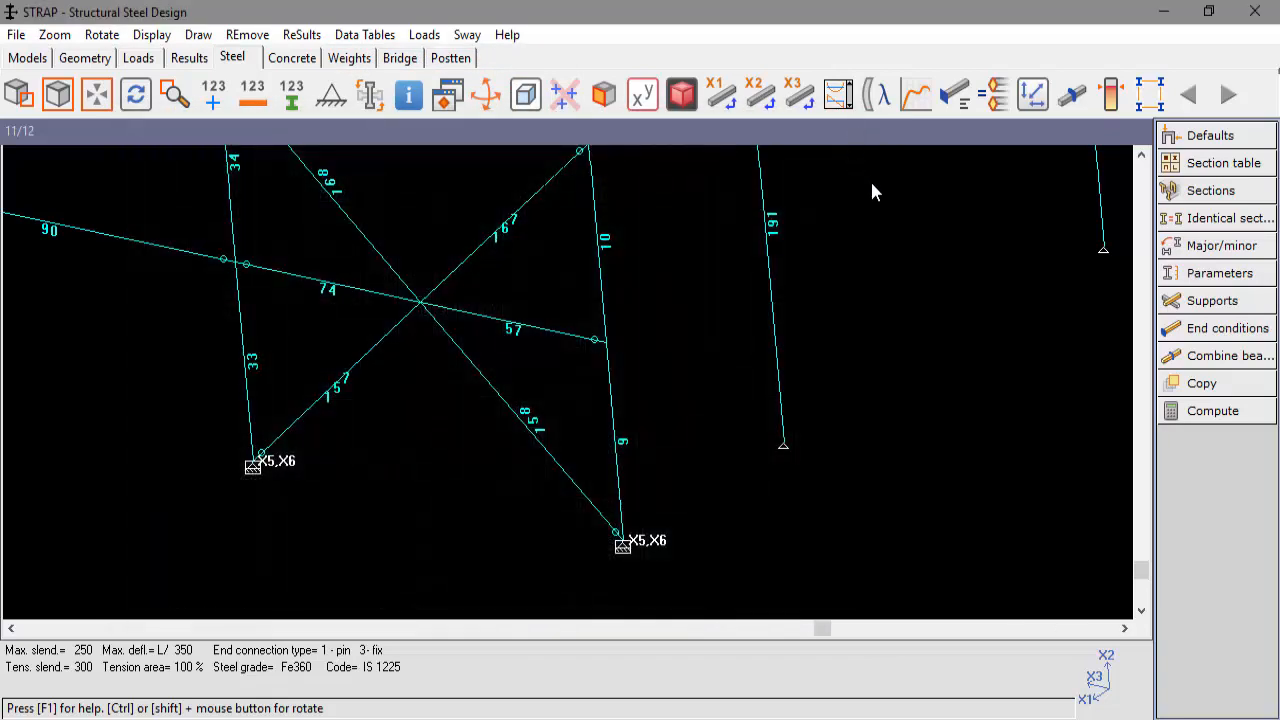
# Restore the default allowable deflection for beam 57 and display the member data table again.
pyautogui.click(1199, 283)
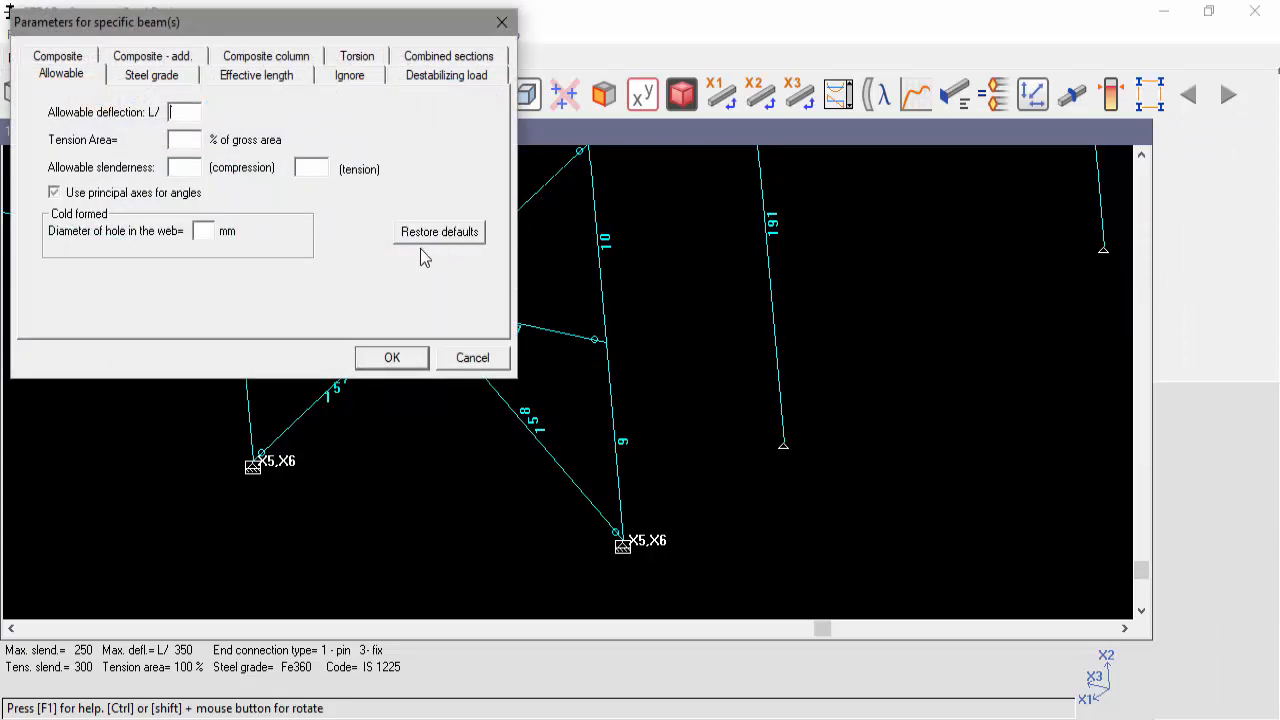
pyautogui.click(440, 232)
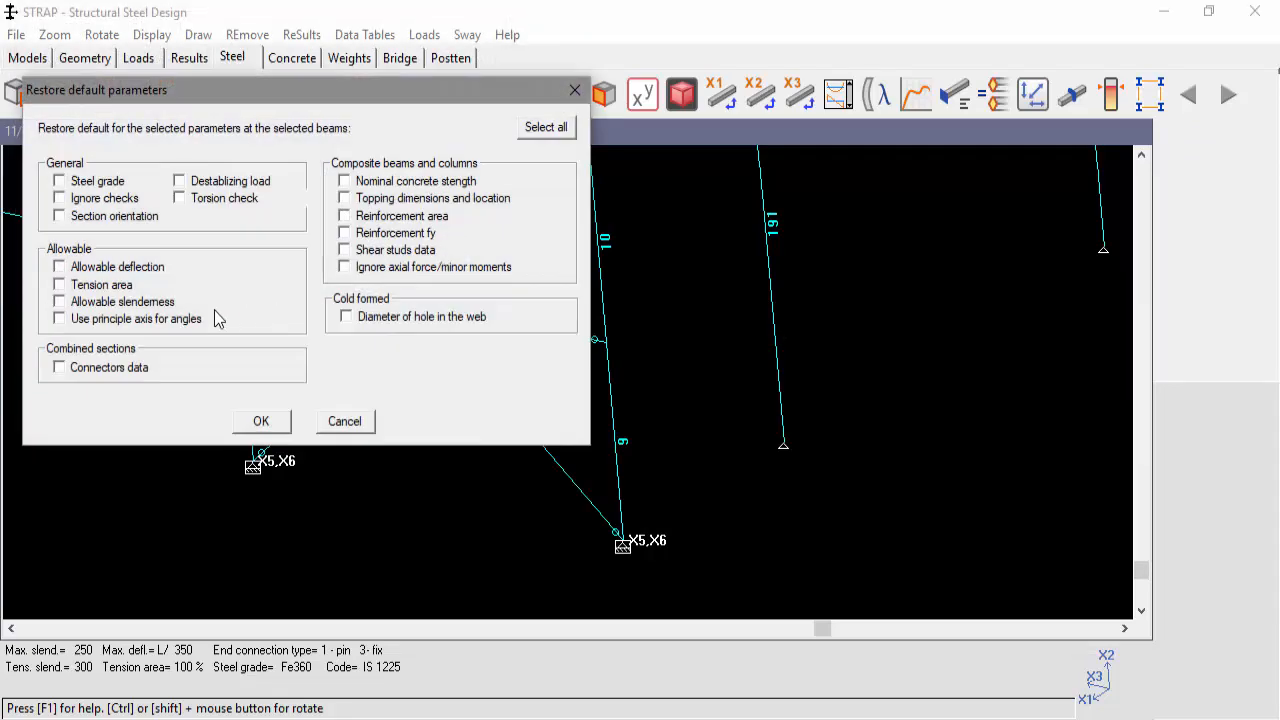
pyautogui.click(105, 268)
pyautogui.click(263, 422)
pyautogui.click(225, 137)
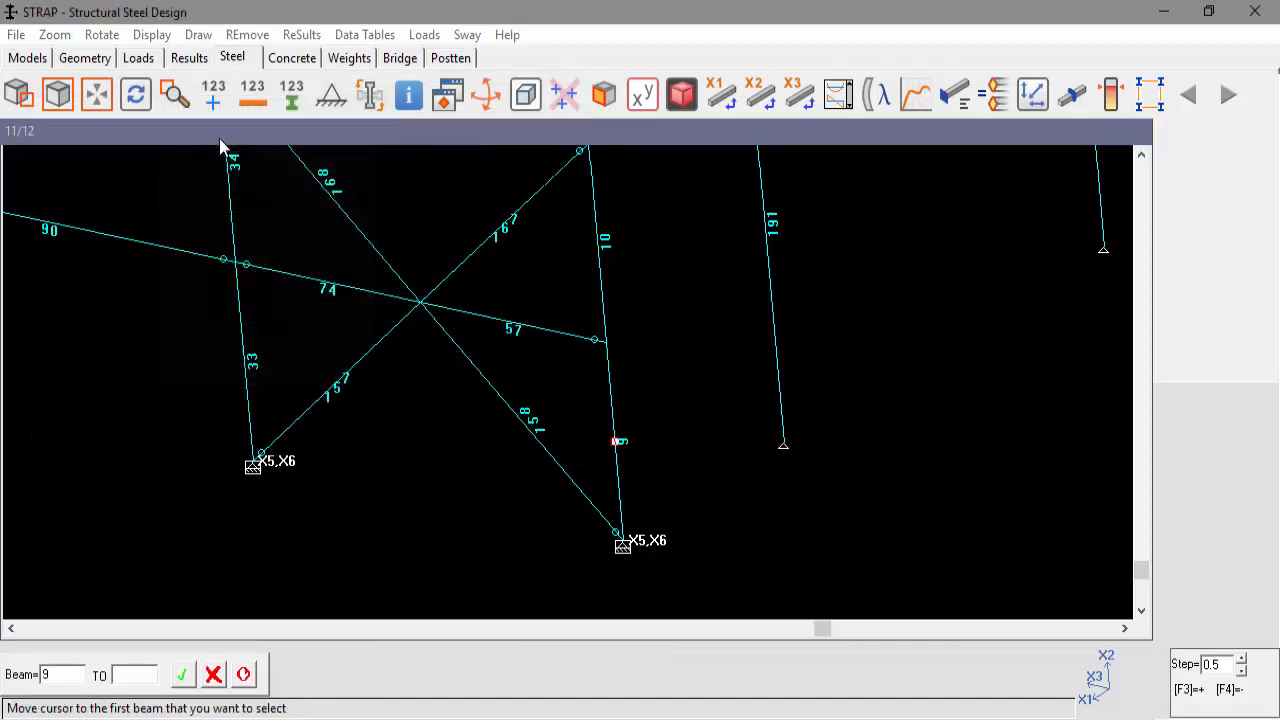
pyautogui.click(513, 329)
pyautogui.rightClick(513, 329)
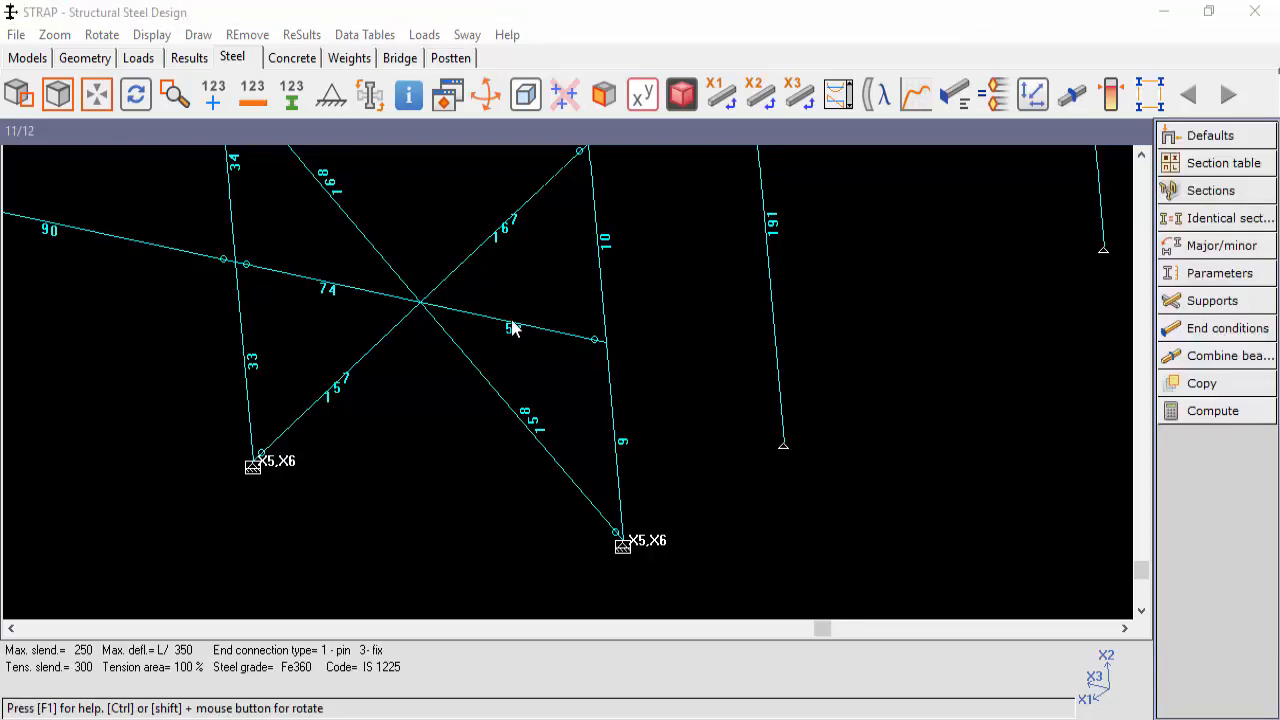
pyautogui.click(365, 35)
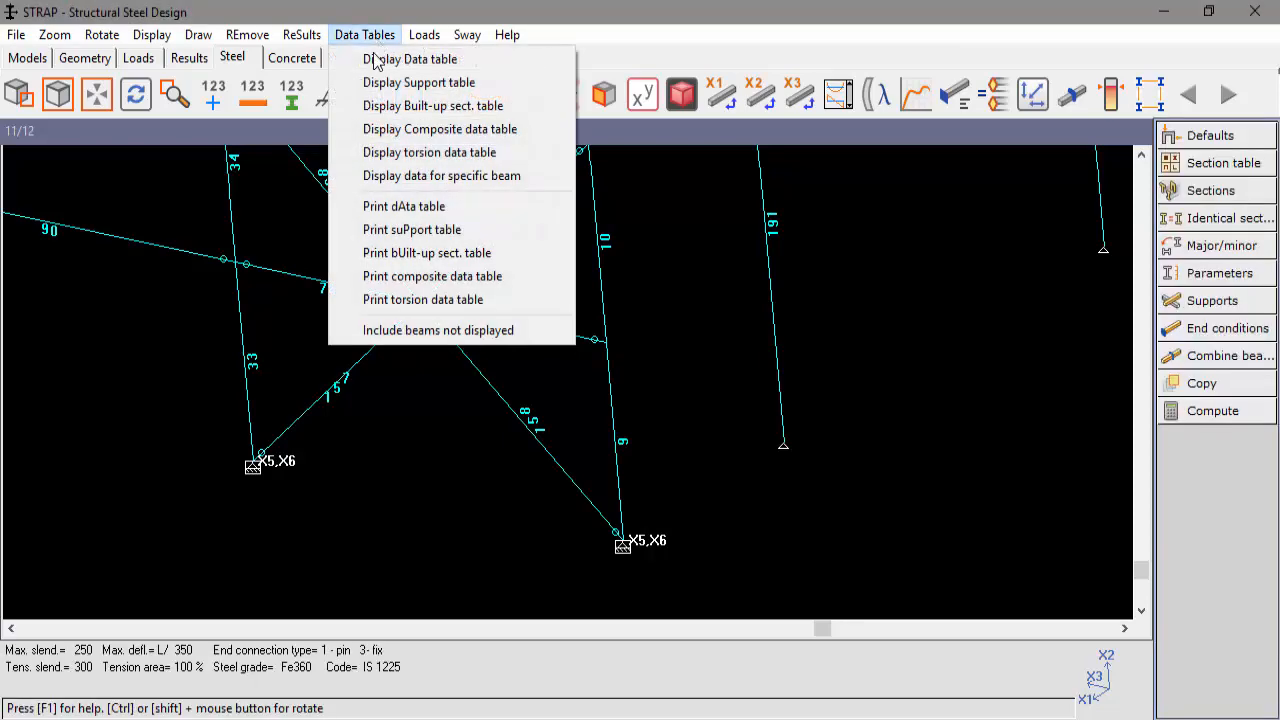
pyautogui.click(377, 60)
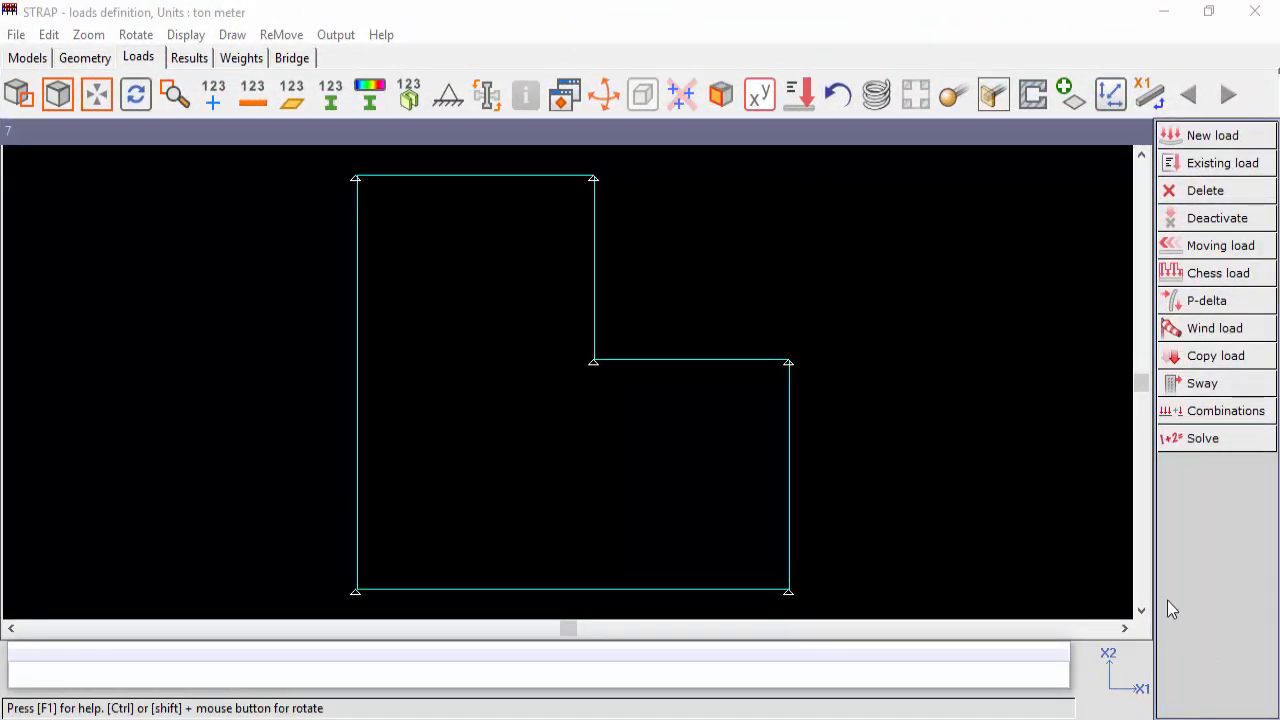
# Create a new load case titled "Uni" for the L-shaped floor.
pyautogui.click(1205, 137)
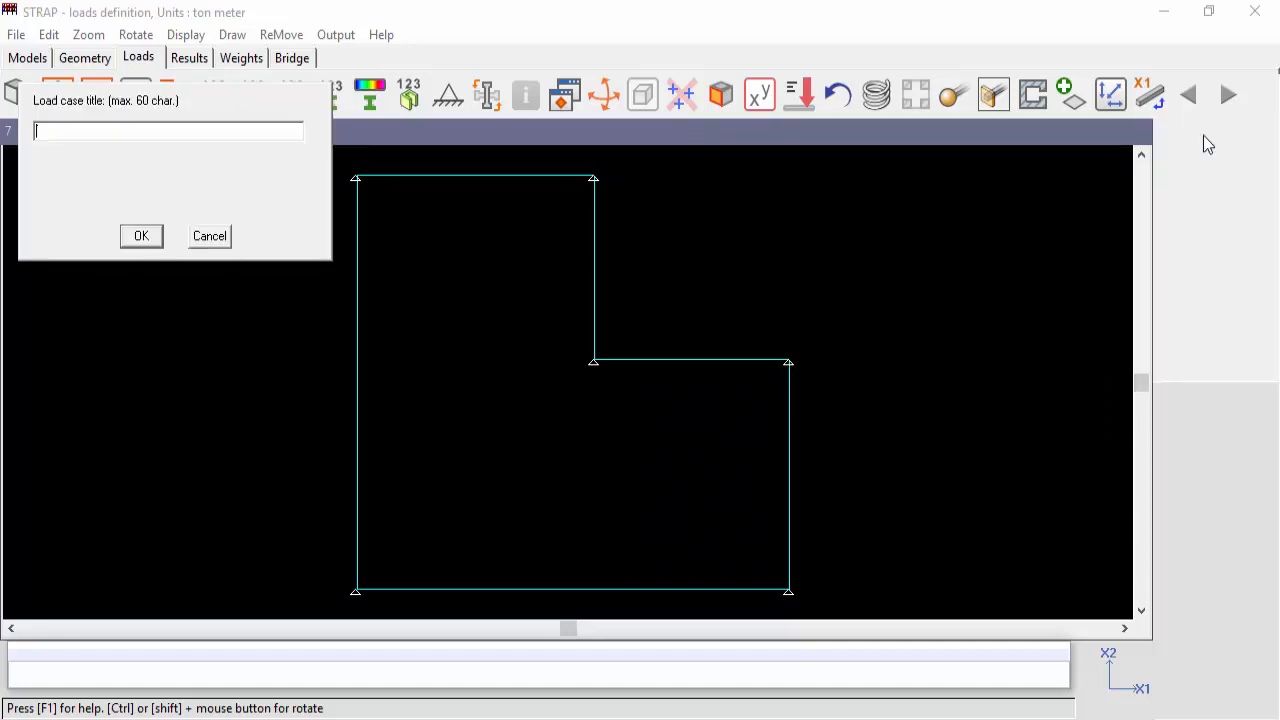
pyautogui.write('Uni')
pyautogui.press('Return')
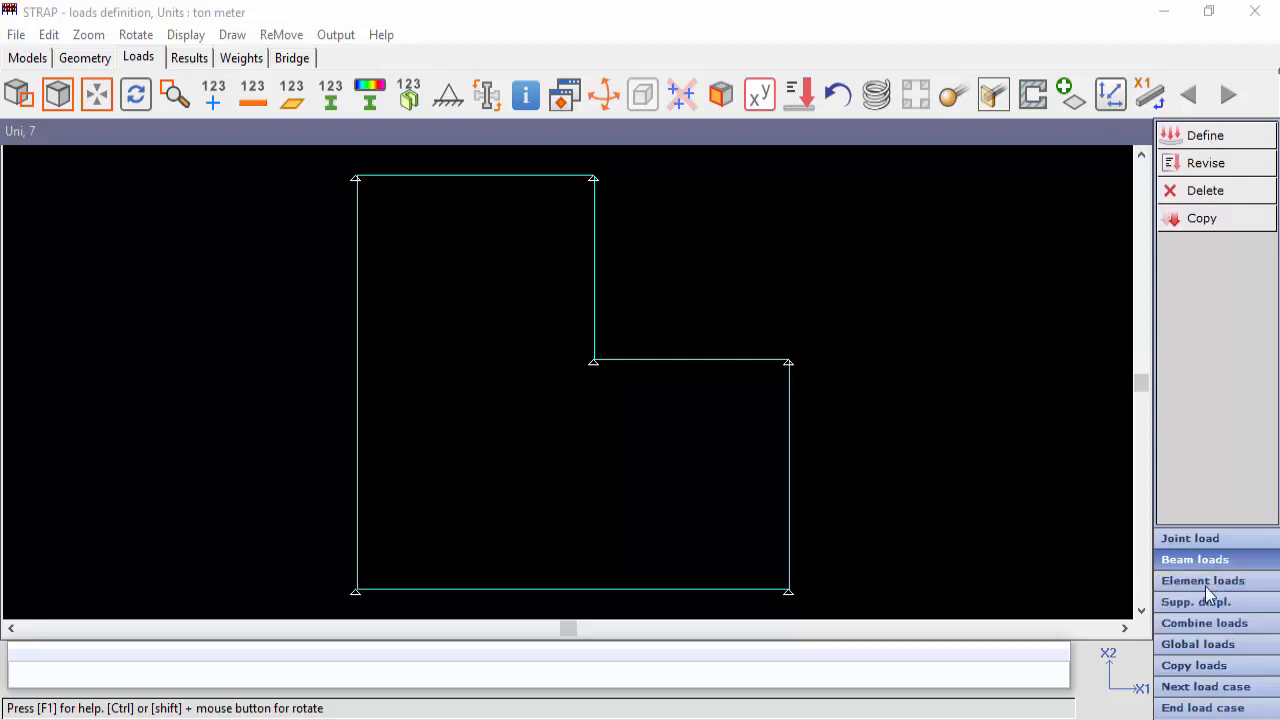
# Define a global area load of -0.3 ton/m**2 in the Global X3 direction, applied as unidirectional distribution on beams.
pyautogui.click(1190, 648)
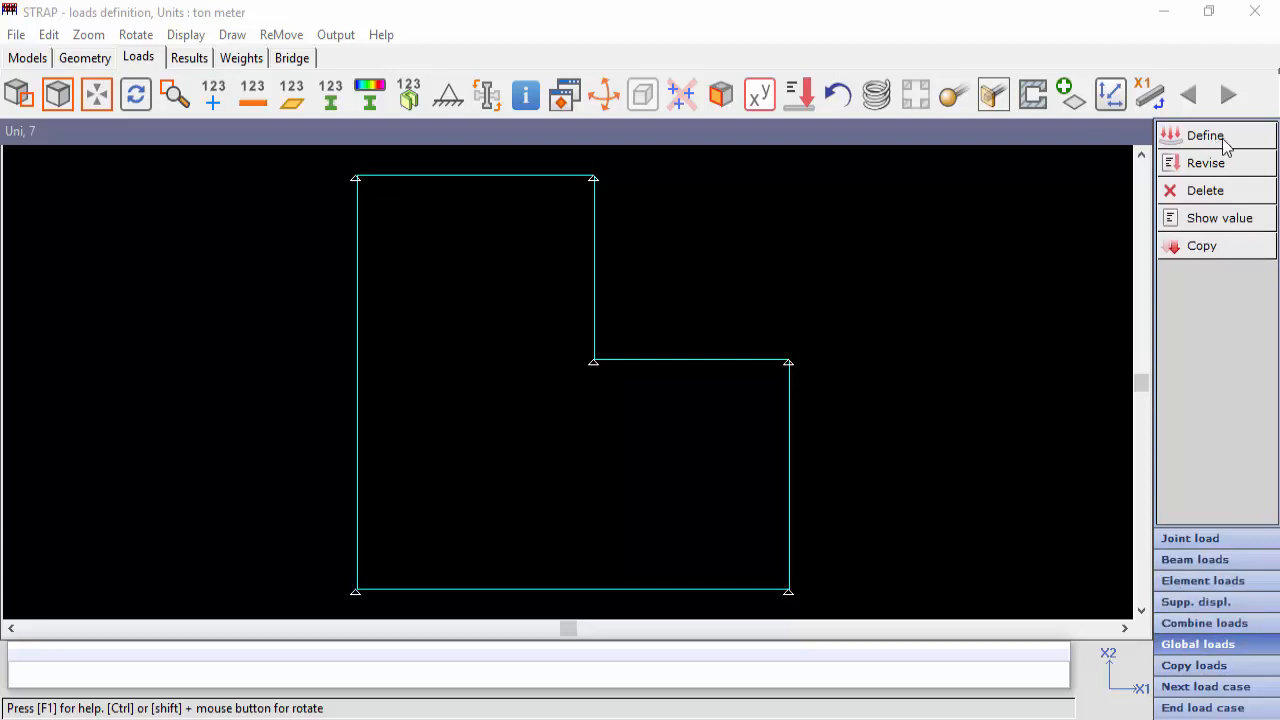
pyautogui.click(1205, 137)
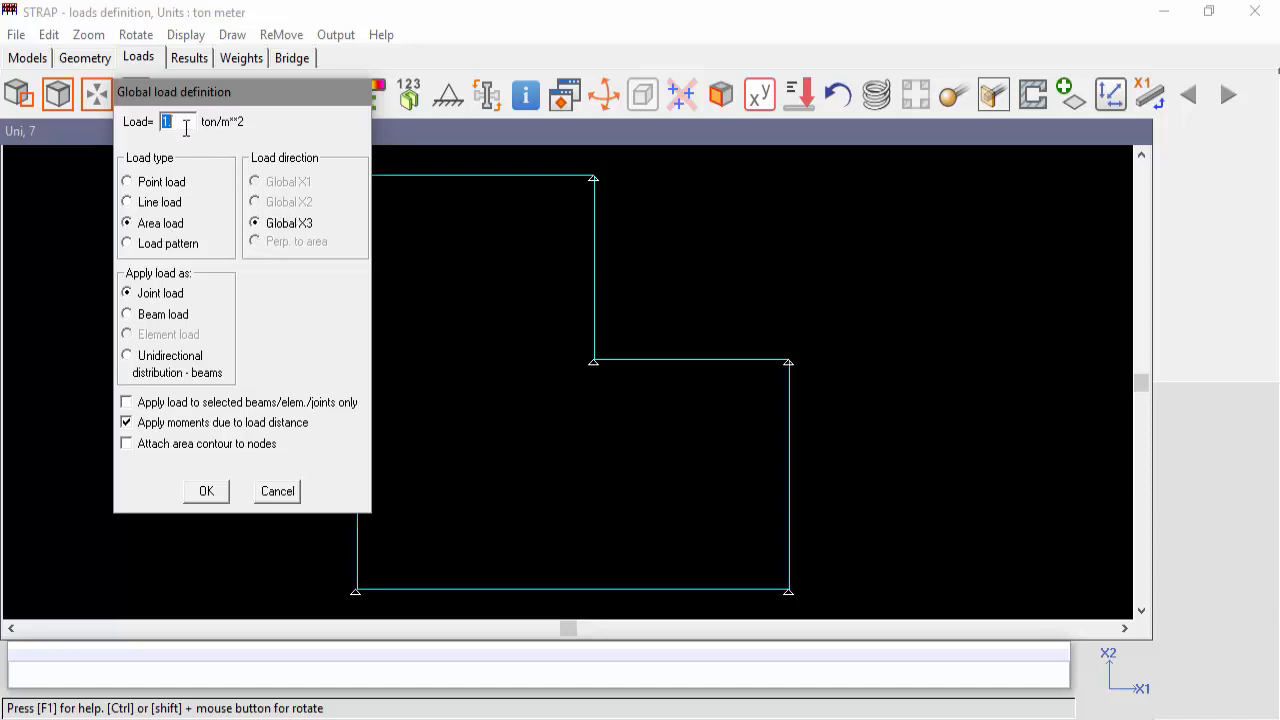
pyautogui.write('1.')
pyautogui.moveTo(186, 126); pyautogui.dragTo(118, 132)
pyautogui.write('-0.3')
pyautogui.click(127, 356)
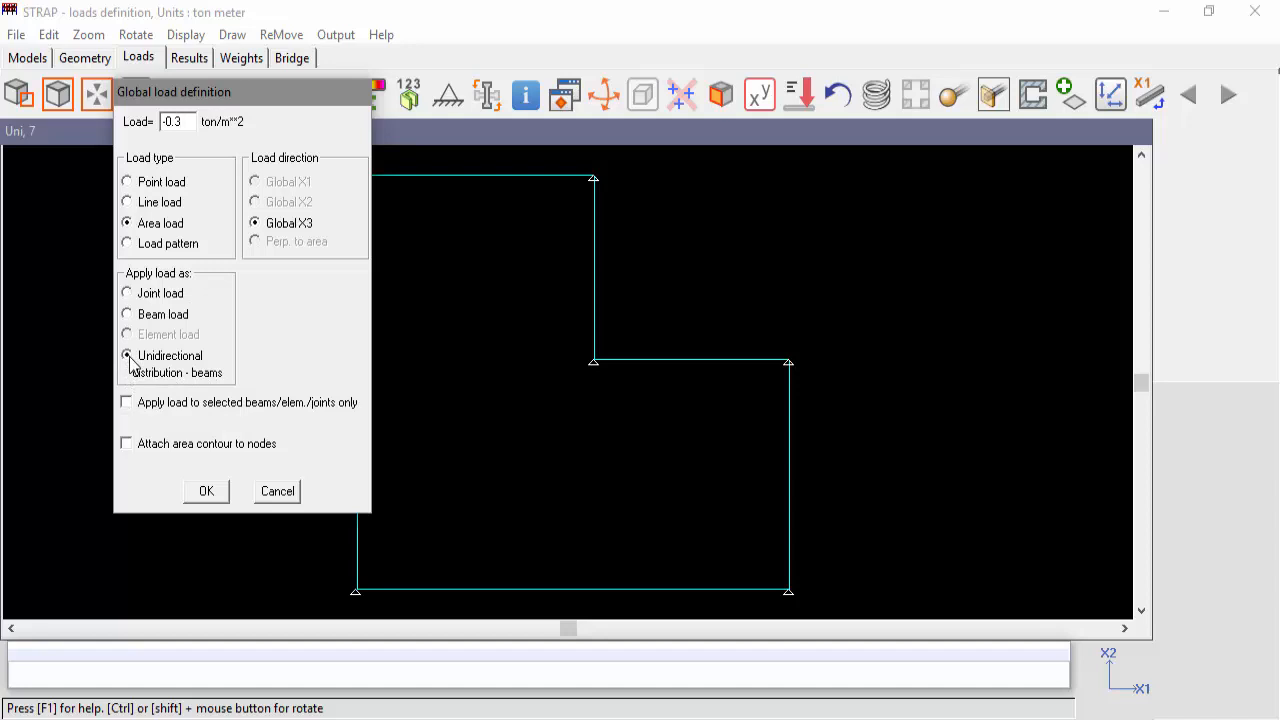
pyautogui.click(205, 491)
# Outline the load area through the six corner nodes of the L-shaped floor, with slabs spanning parallel to global X2.
pyautogui.click(358, 589)
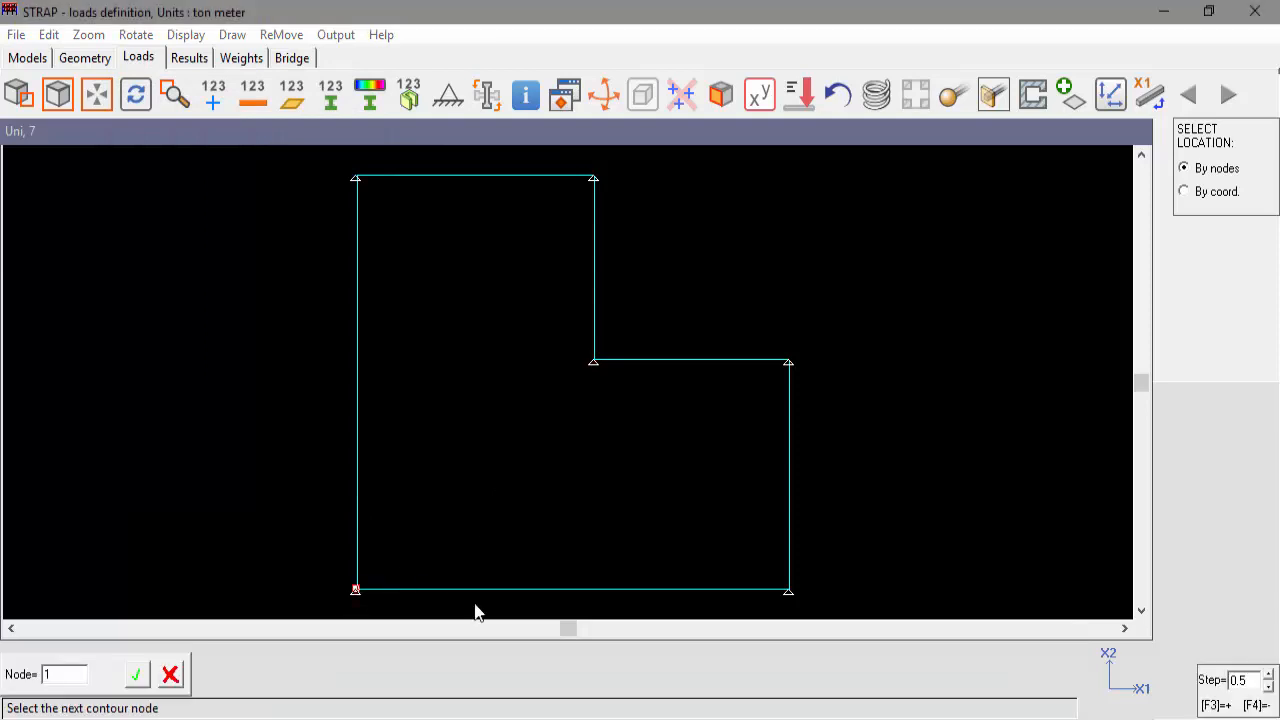
pyautogui.click(787, 590)
pyautogui.click(806, 404)
pyautogui.click(612, 352)
pyautogui.click(594, 194)
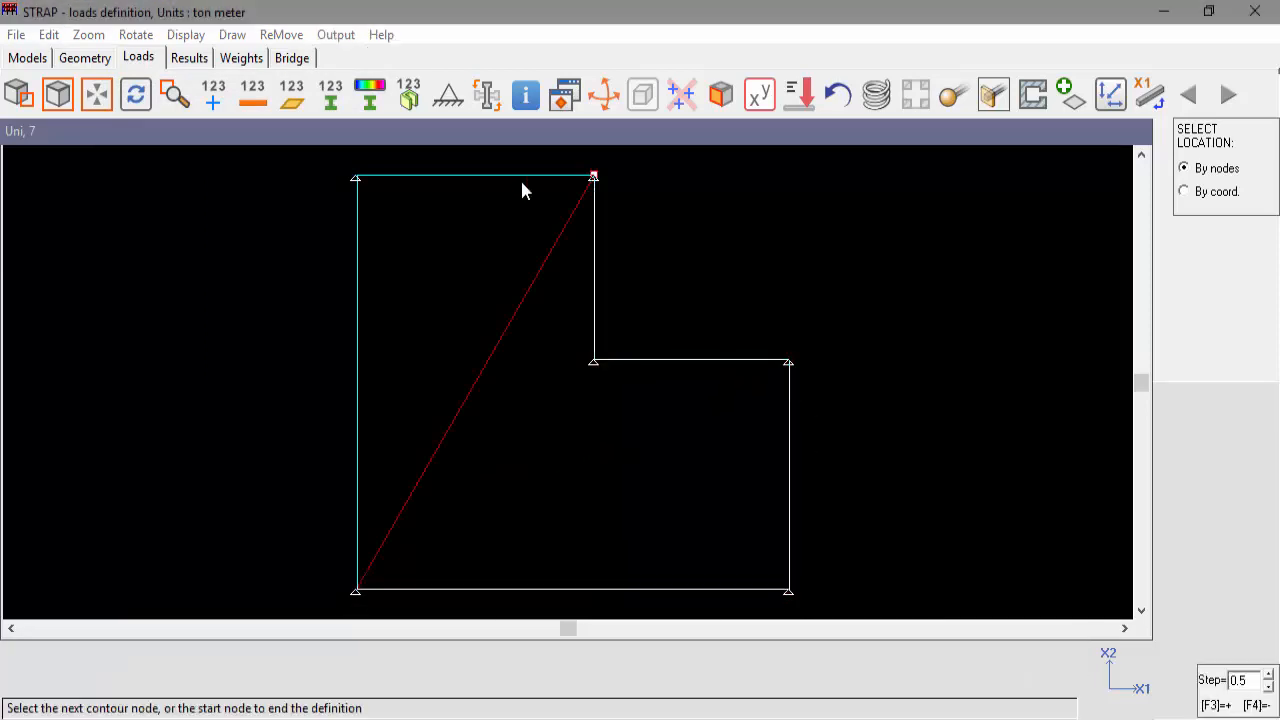
pyautogui.click(377, 201)
pyautogui.click(360, 590)
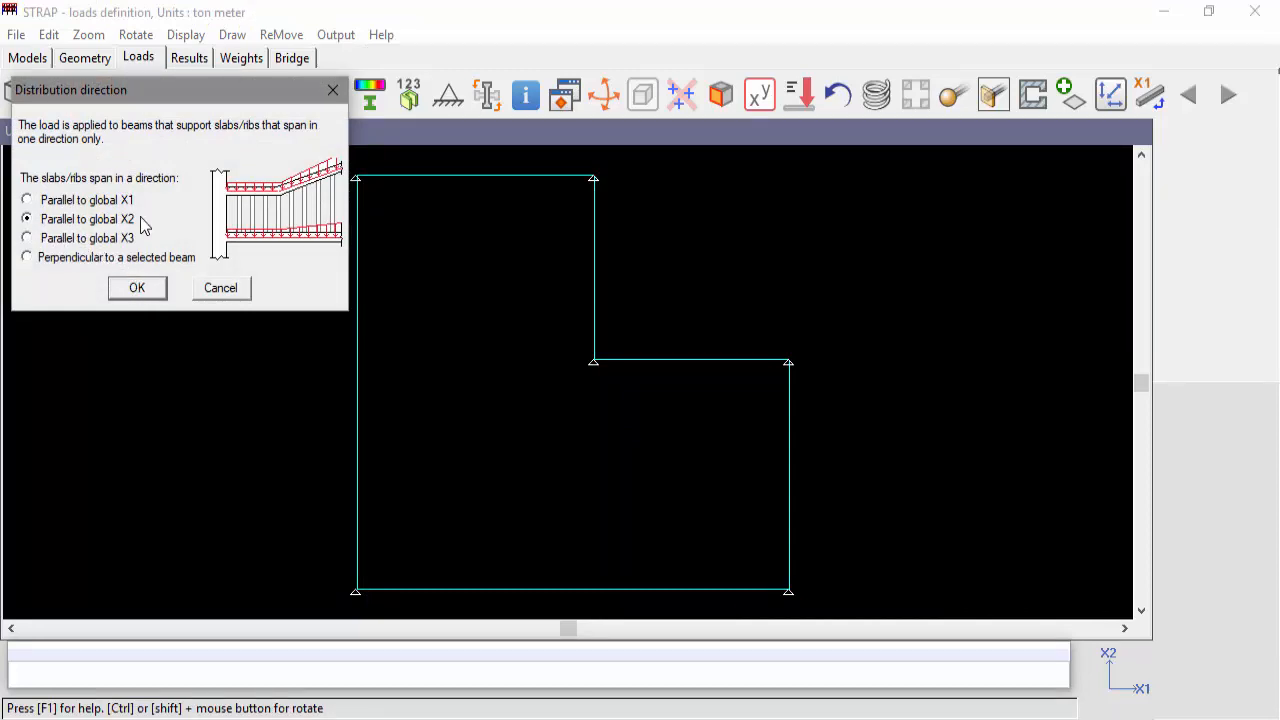
pyautogui.click(143, 292)
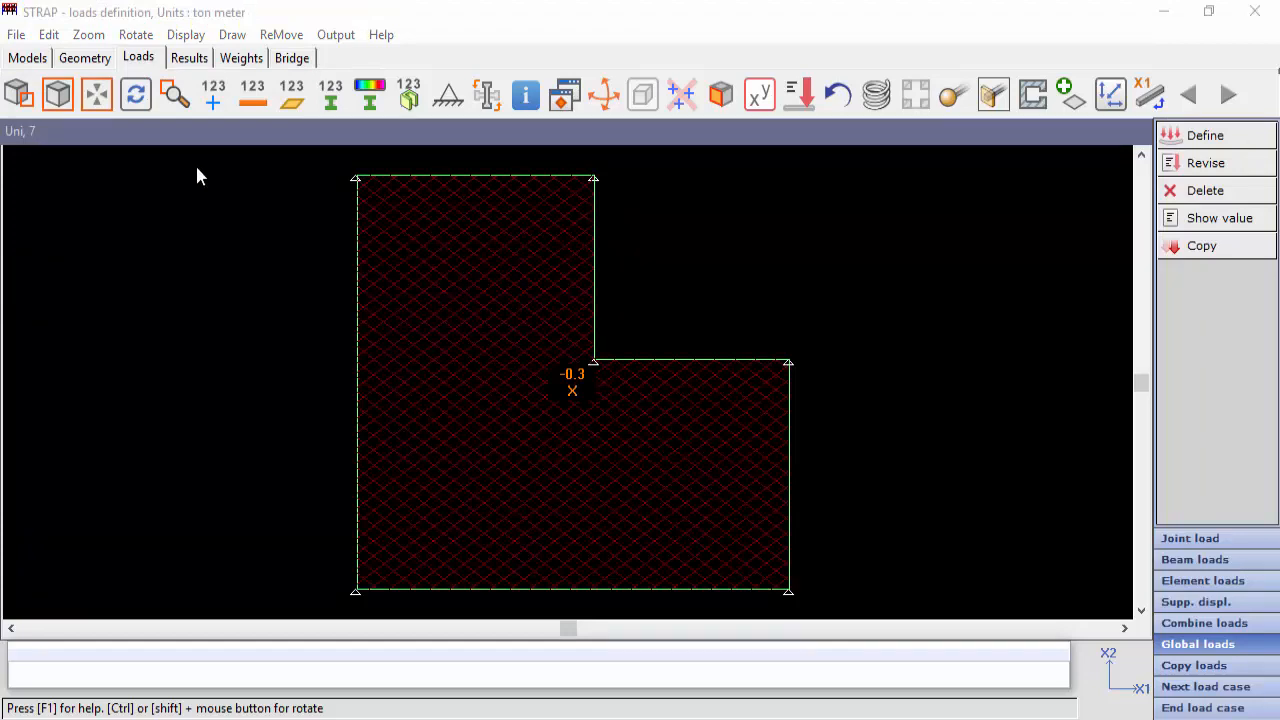
# Display the global loads on beams as the load area distribution.
pyautogui.click(185, 34)
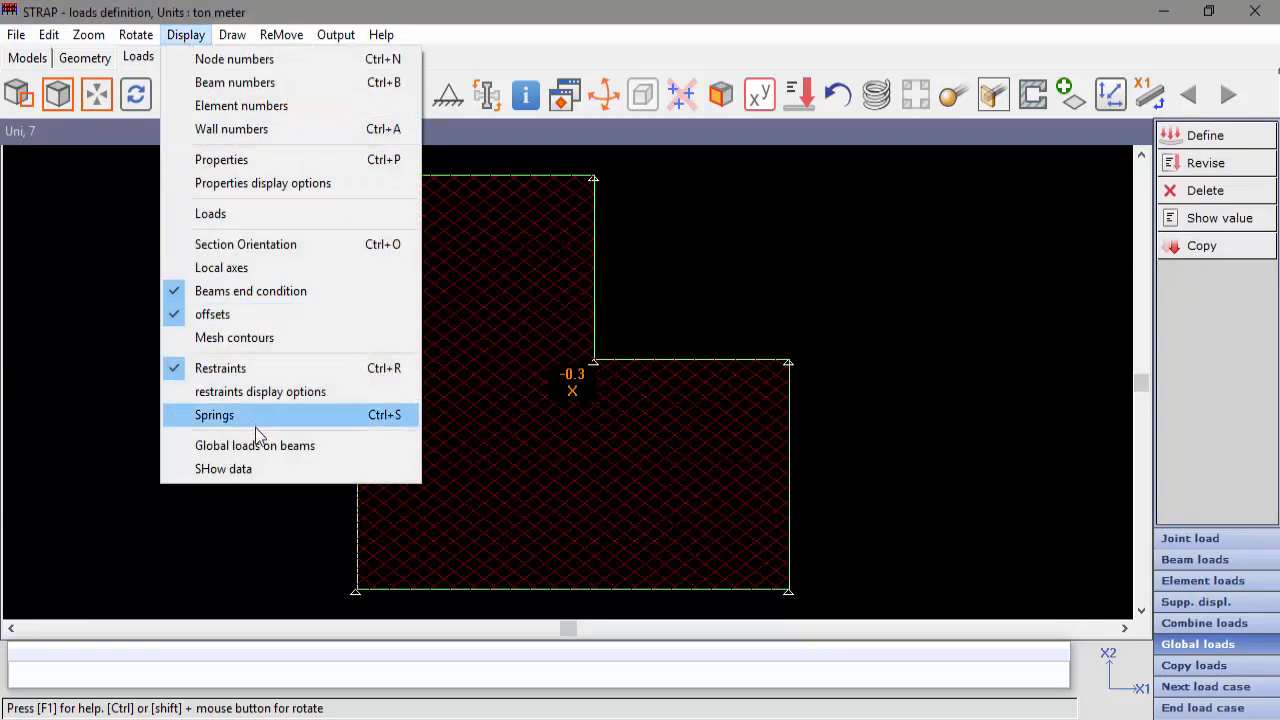
pyautogui.click(258, 446)
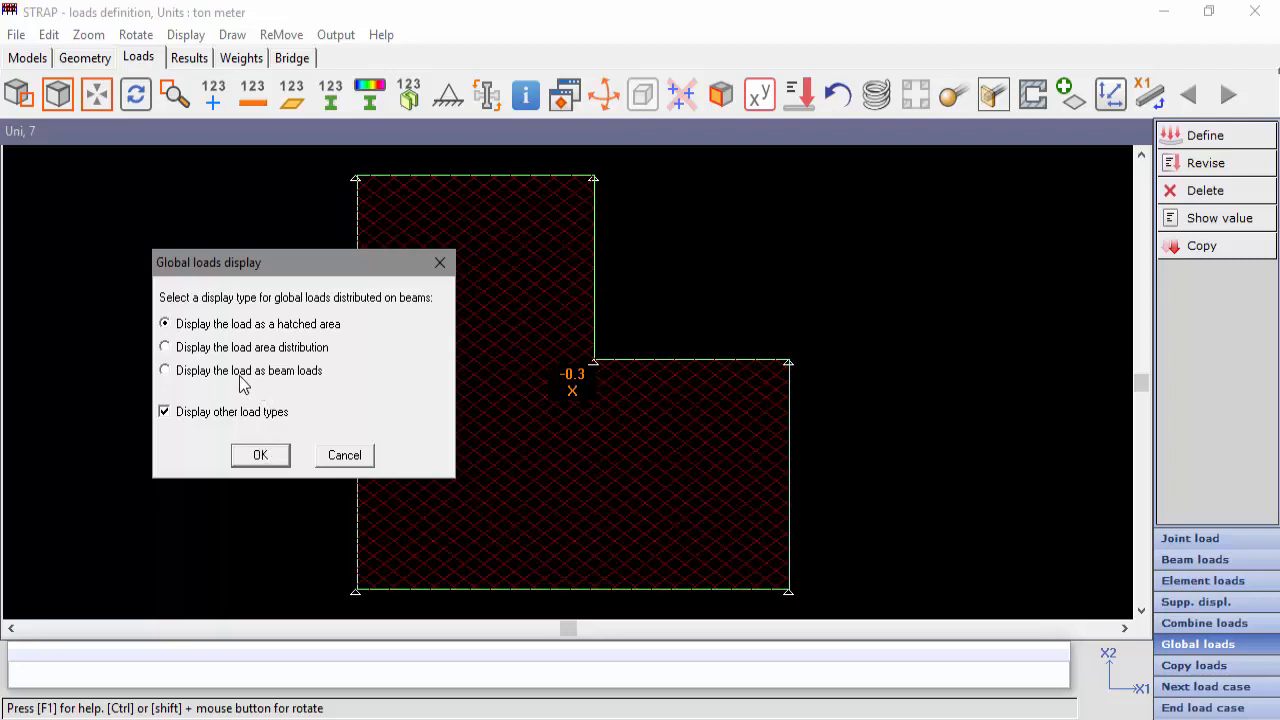
pyautogui.click(165, 347)
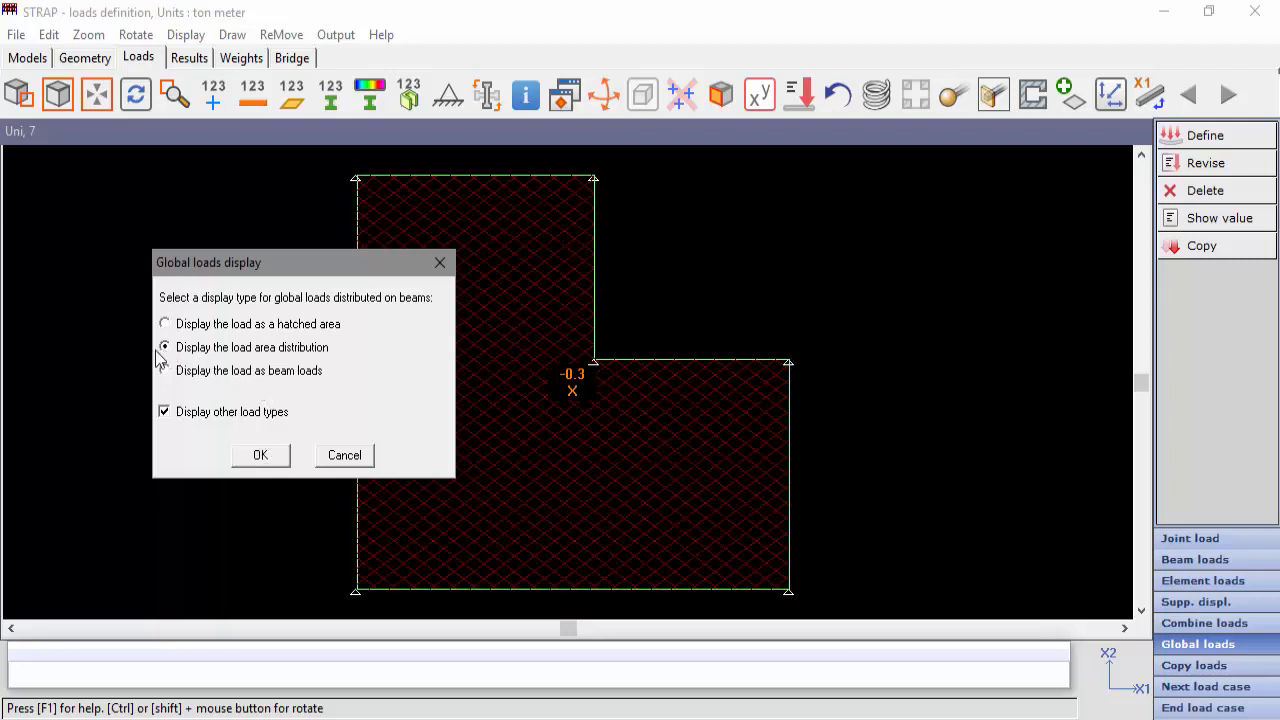
pyautogui.click(260, 458)
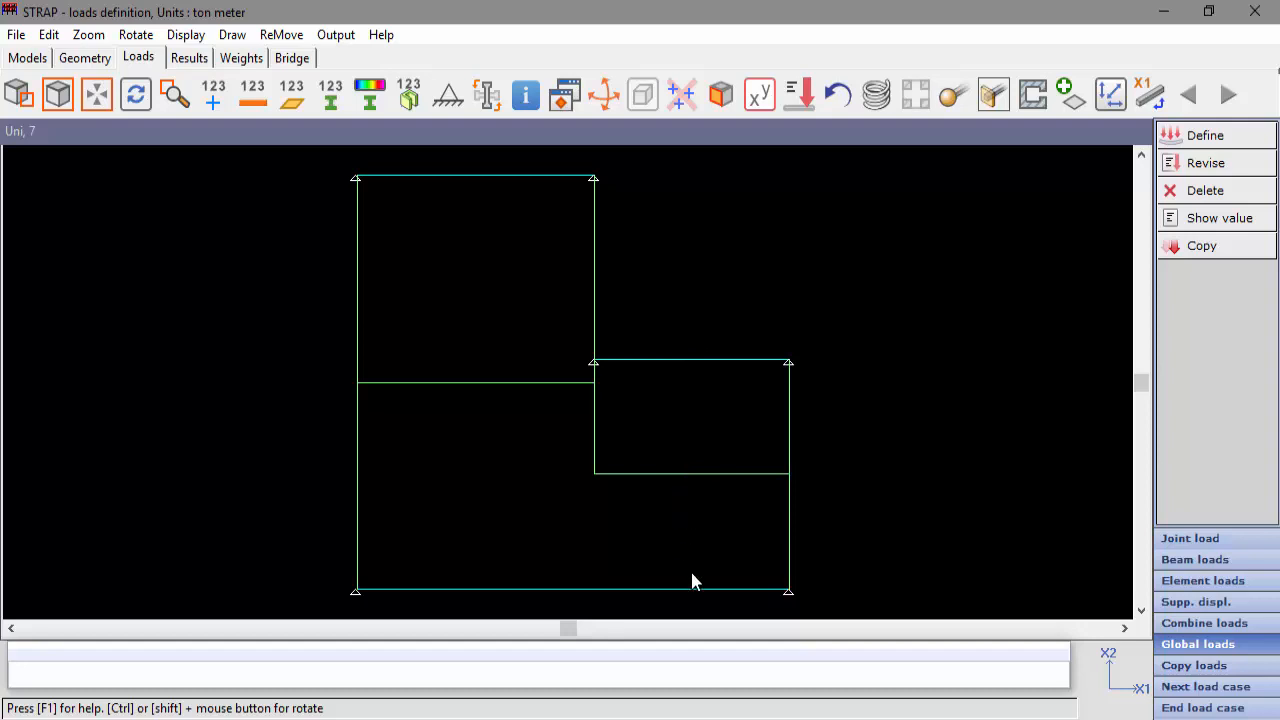
# Change the global loads display to show the load as beam loads.
pyautogui.click(186, 38)
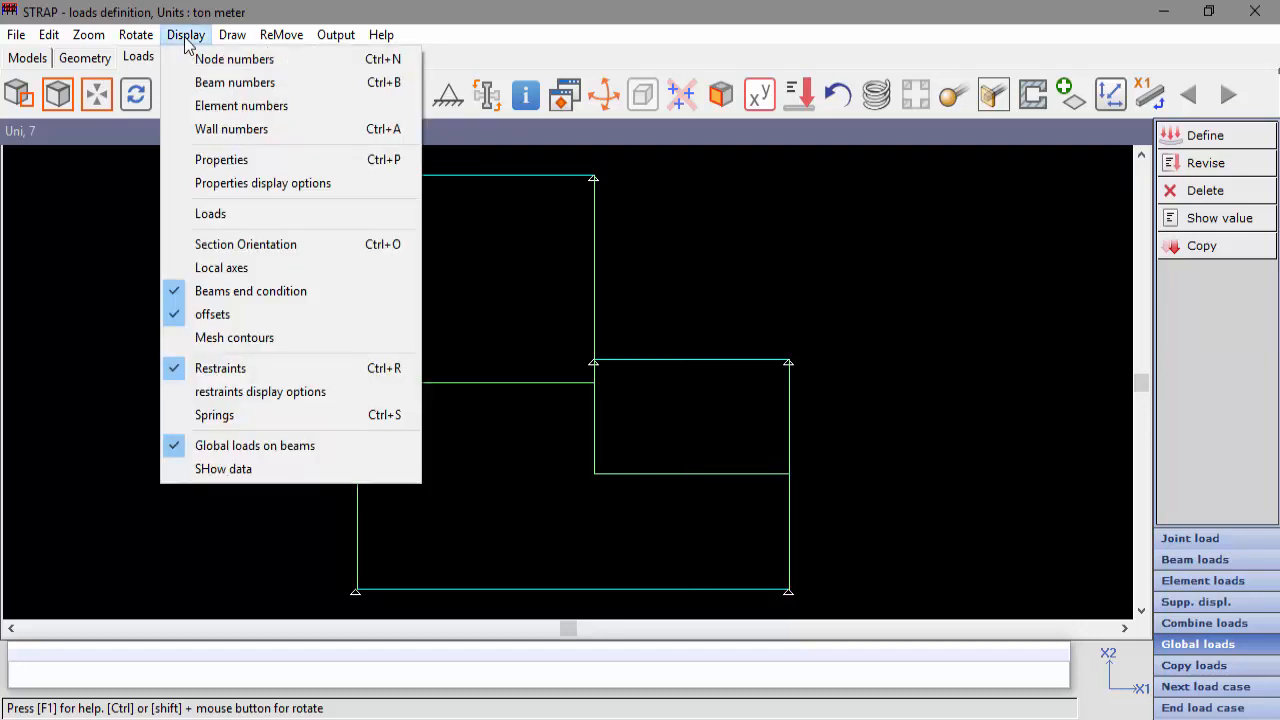
pyautogui.click(268, 446)
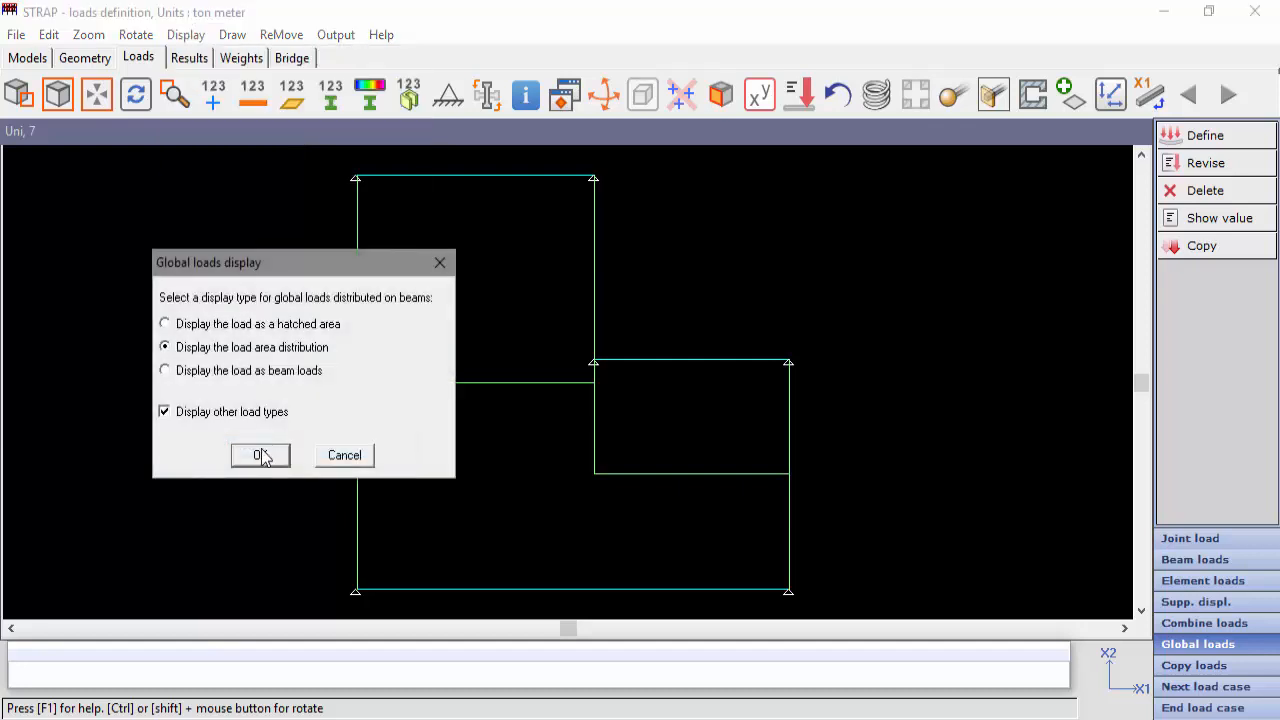
pyautogui.click(232, 376)
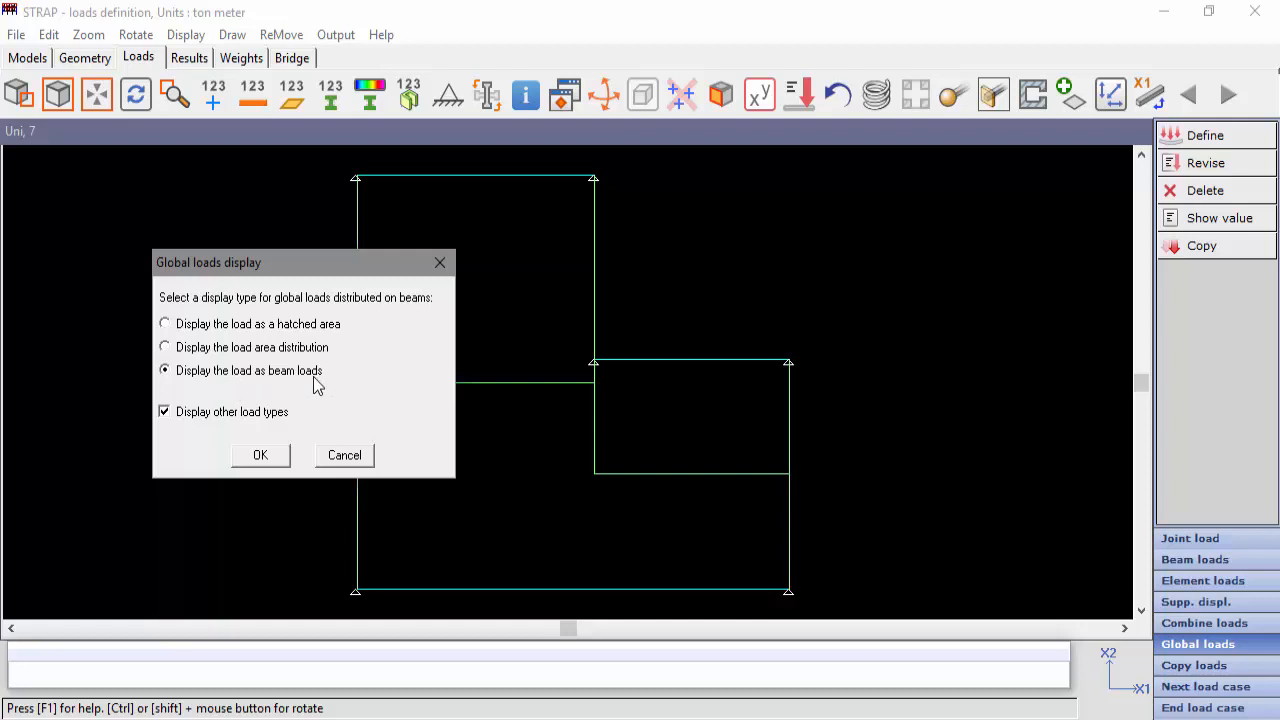
pyautogui.click(264, 457)
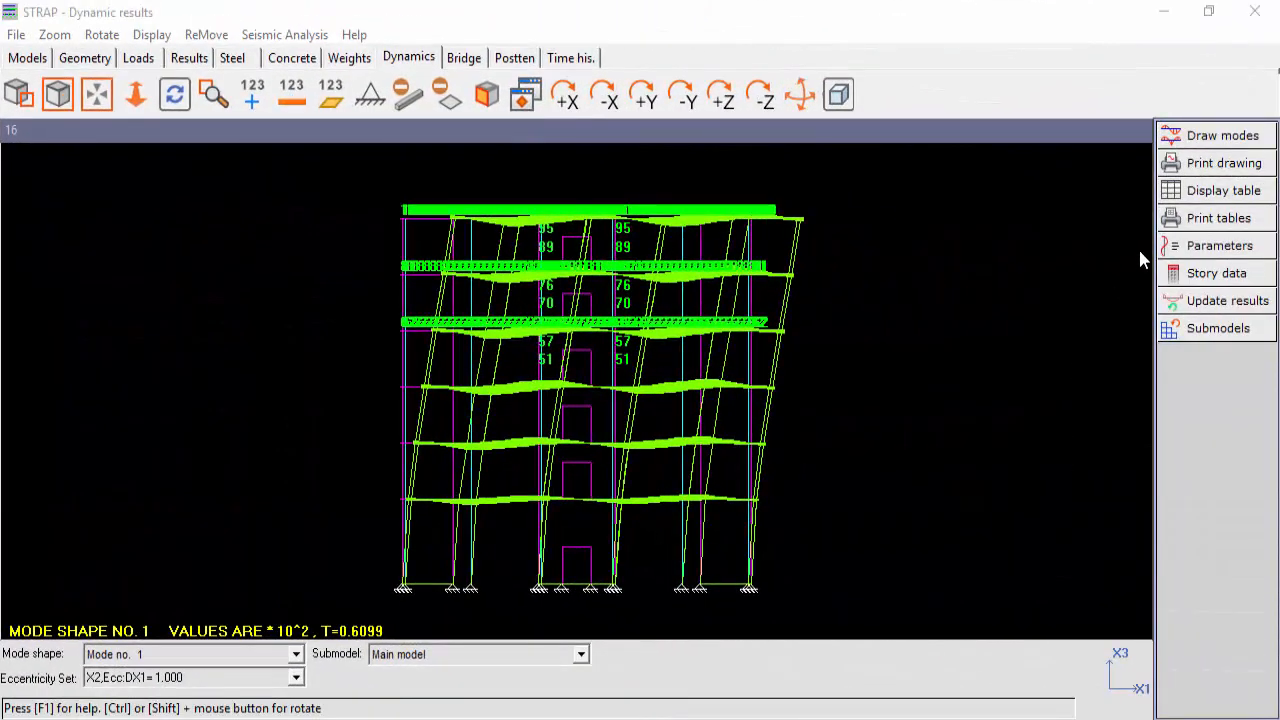
# Open the table display options for the dynamic results of the multi-storey building.
pyautogui.click(1192, 194)
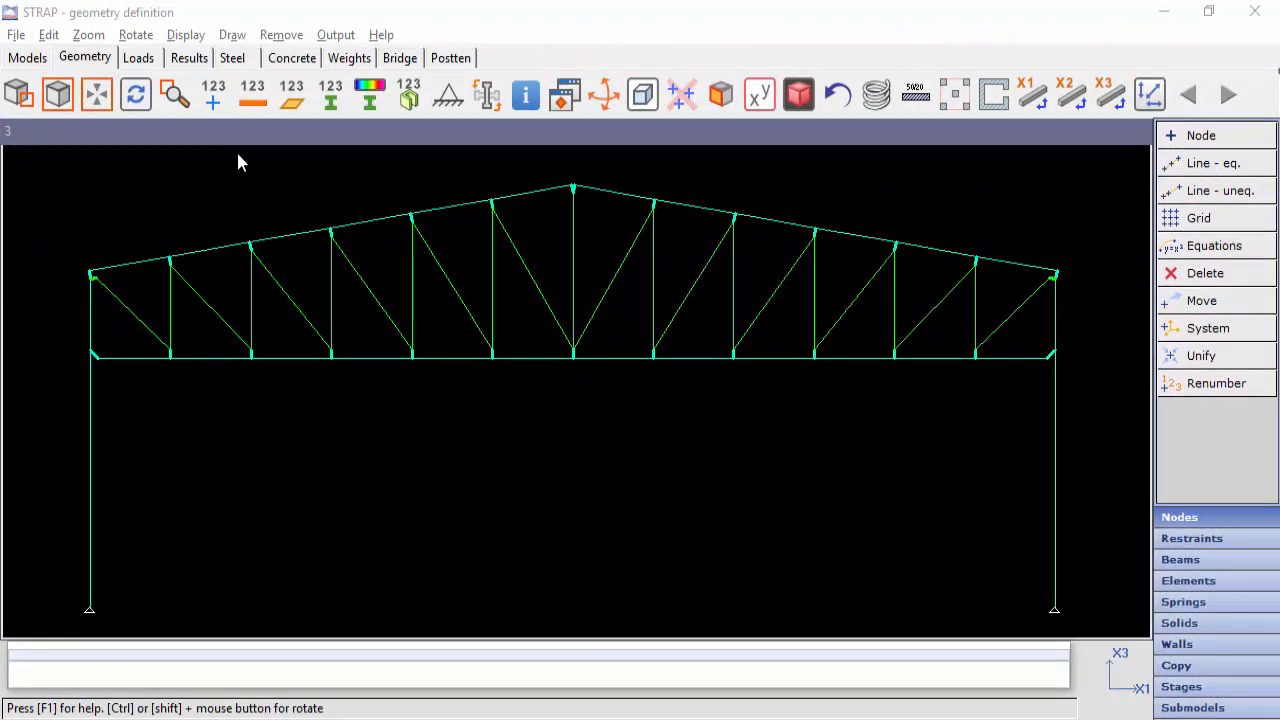
# Display the truss frame as a wireframe and examine the joint between column and top chord in 3D.
pyautogui.click(185, 36)
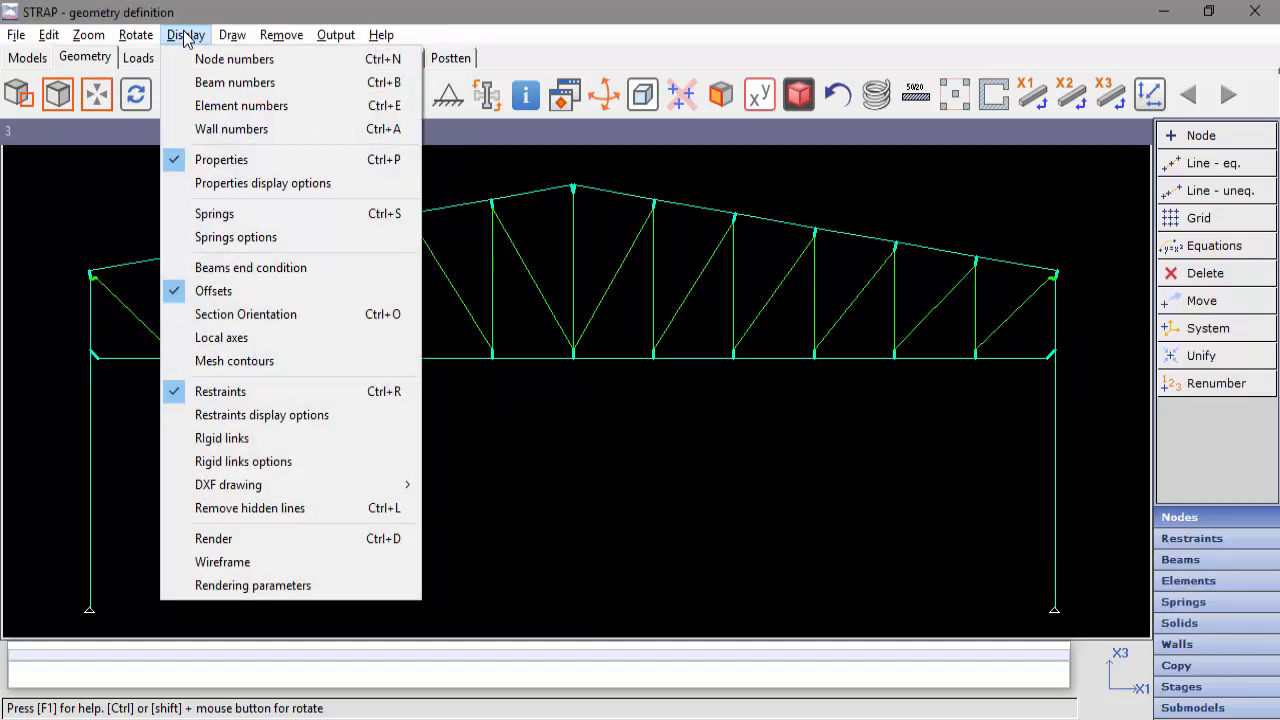
pyautogui.click(226, 562)
pyautogui.scroll(3, 100, 283)
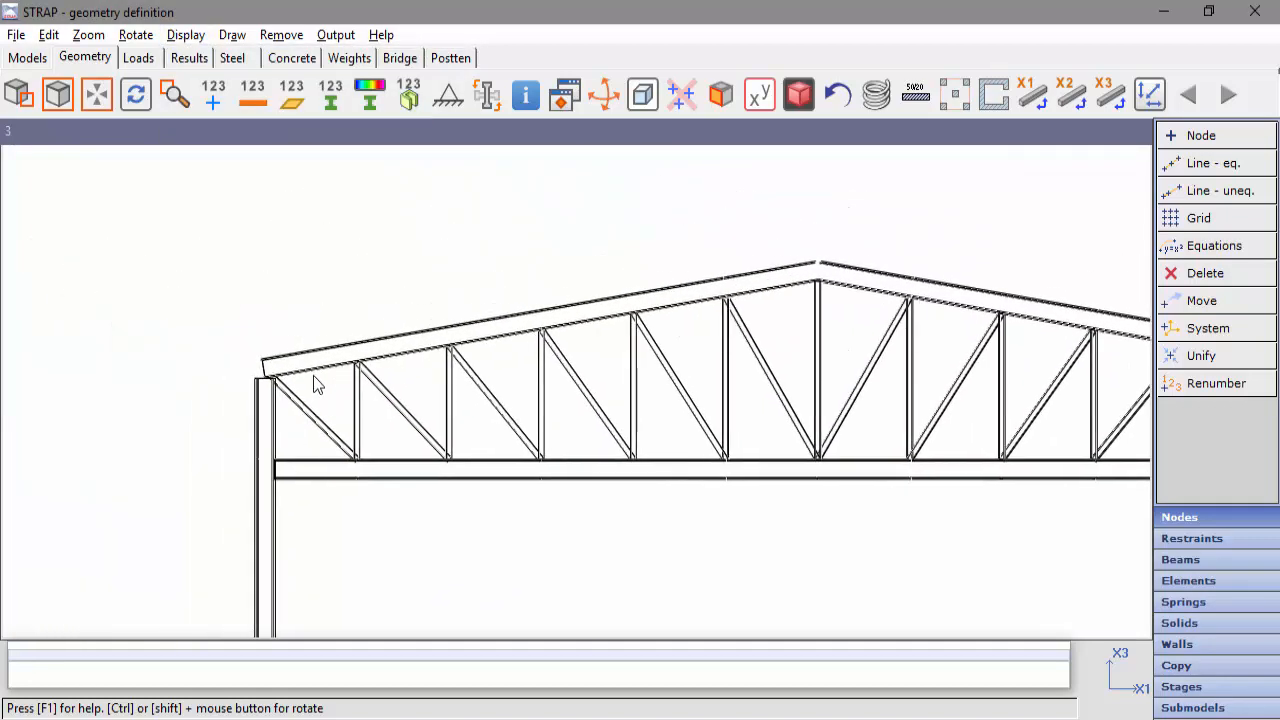
pyautogui.scroll(2, 313, 376)
pyautogui.moveTo(270, 374); pyautogui.dragTo(625, 375, button='middle')
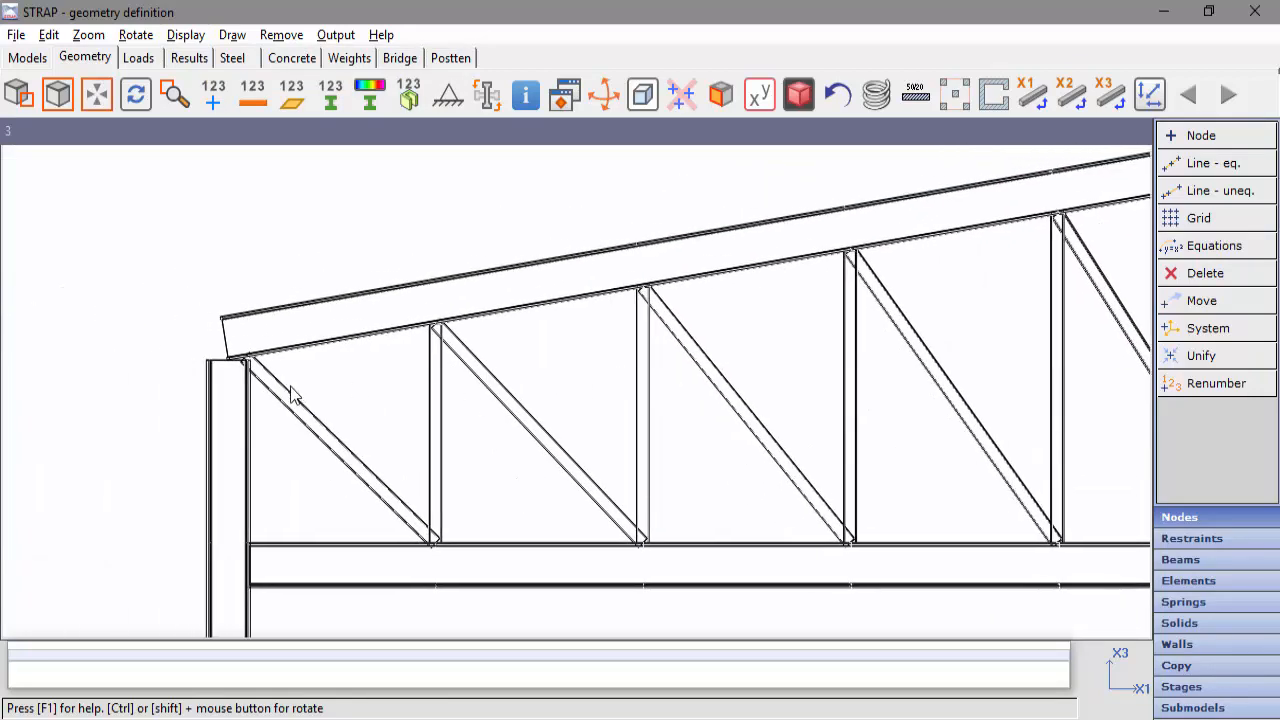
pyautogui.keyDown('ctrl'); pyautogui.moveTo(295, 391); pyautogui.dragTo(433, 444, button='middle'); pyautogui.keyUp('ctrl')
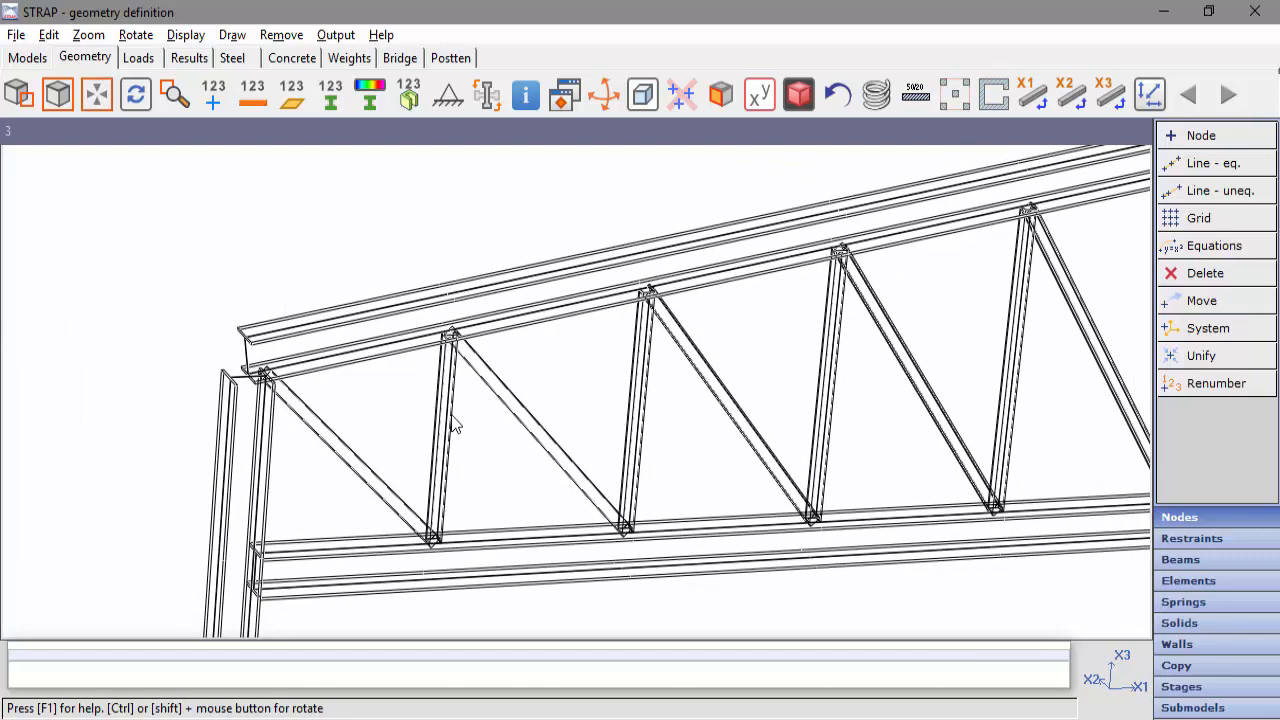
# Render the truss frame with solid member sections and examine the joint between the column and top chord.
pyautogui.click(800, 101)
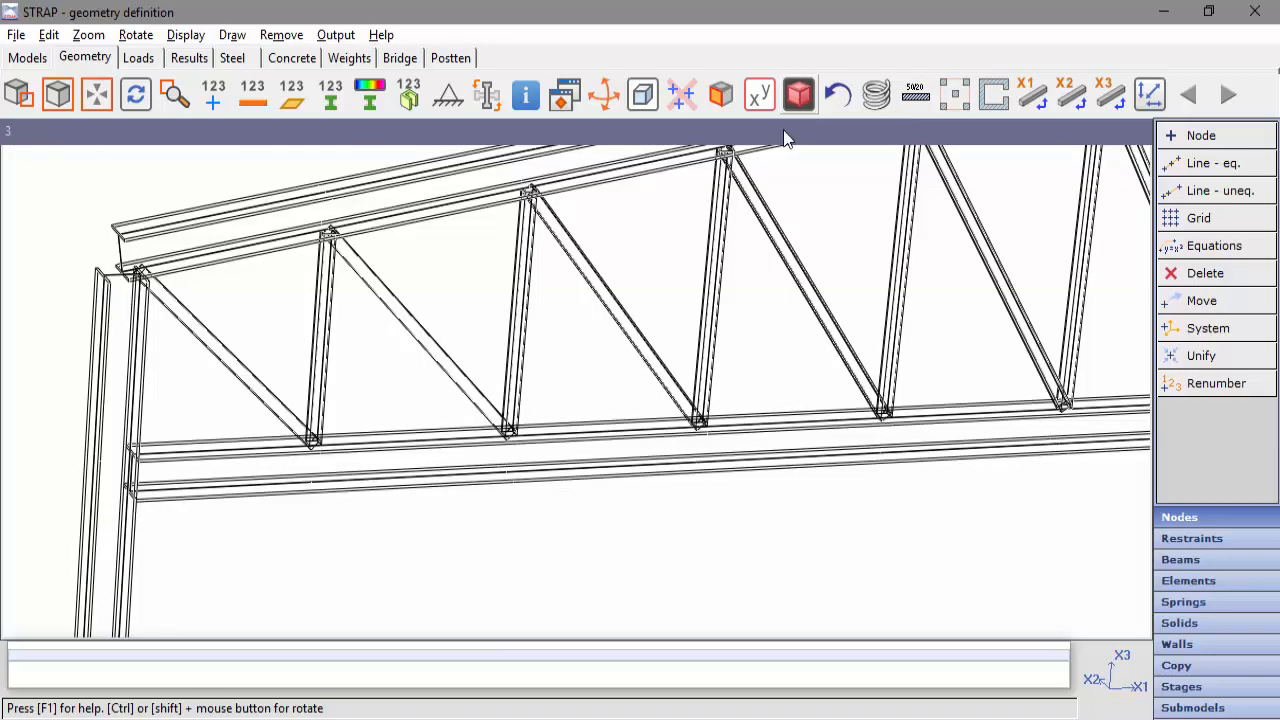
pyautogui.scroll(-3, 372, 456)
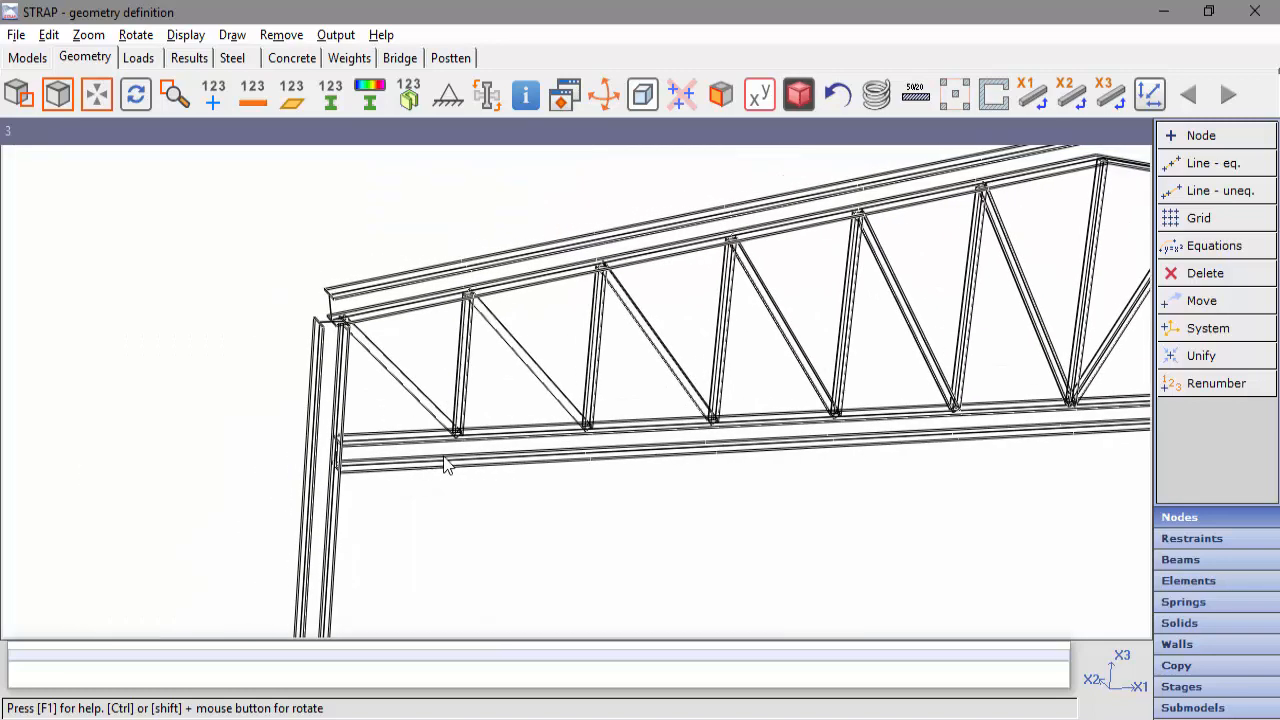
pyautogui.click(190, 37)
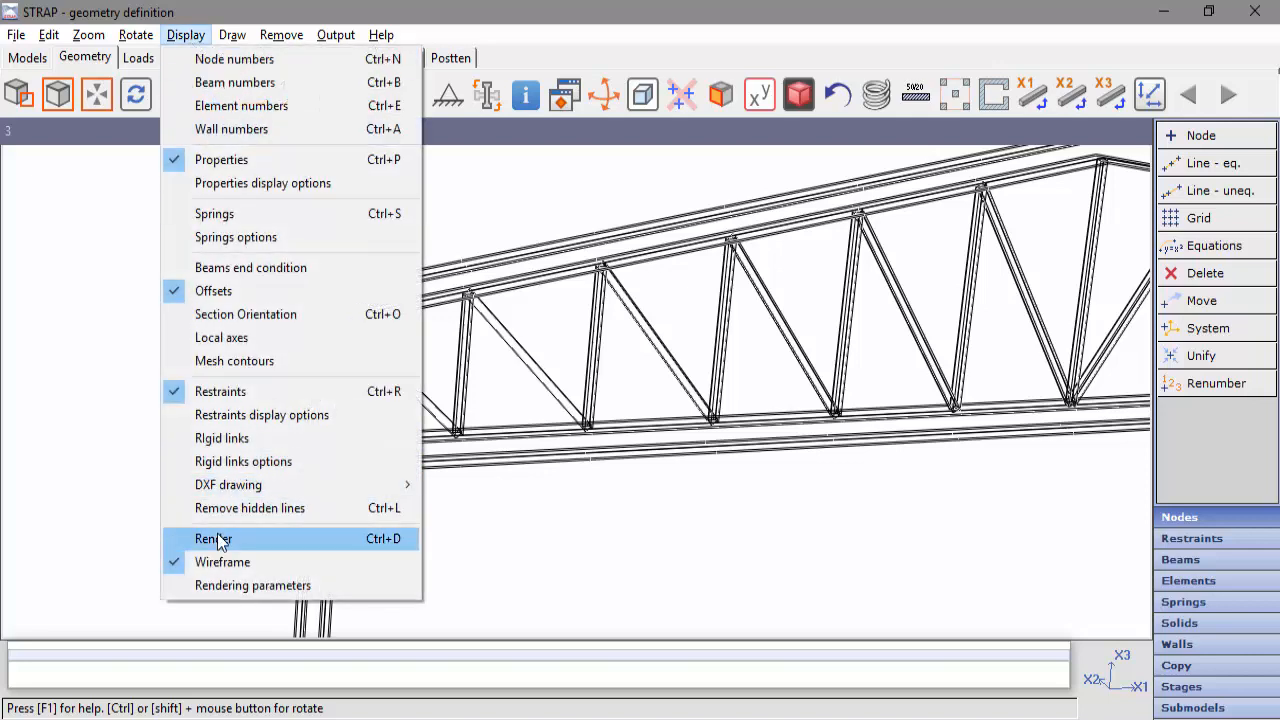
pyautogui.click(217, 539)
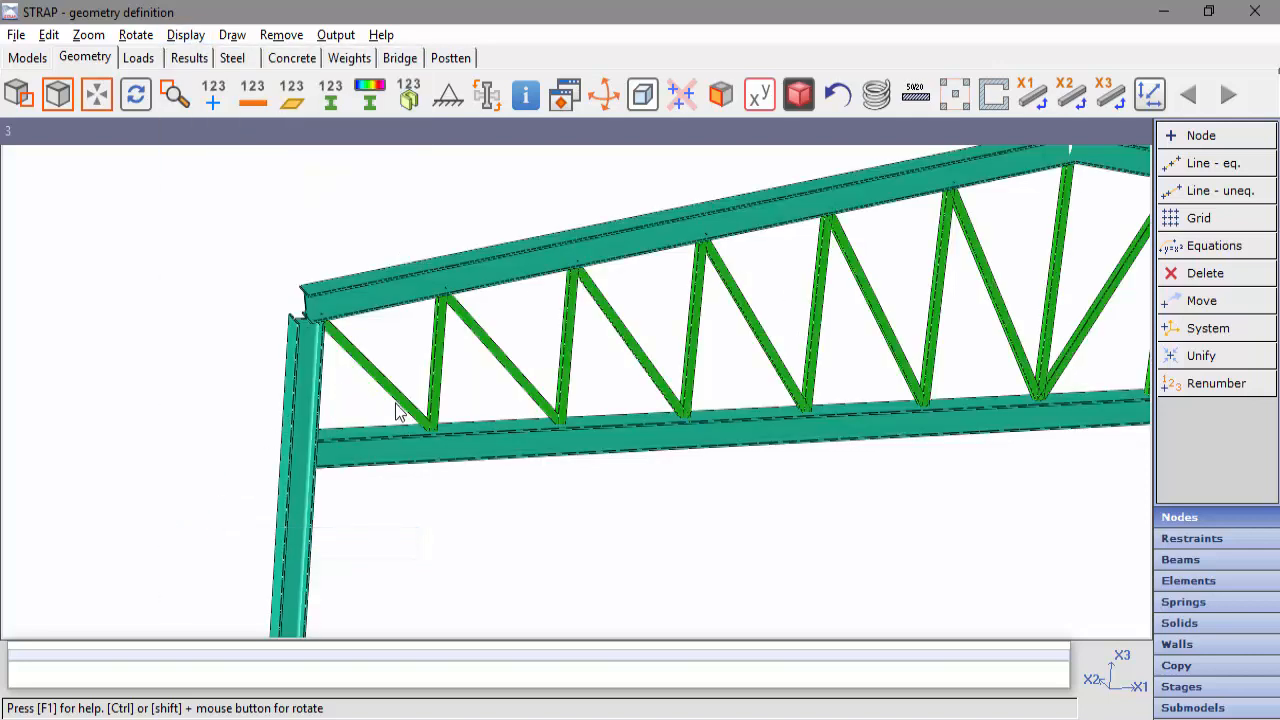
pyautogui.scroll(2, 403, 402)
pyautogui.moveTo(405, 402); pyautogui.dragTo(570, 485, button='middle')
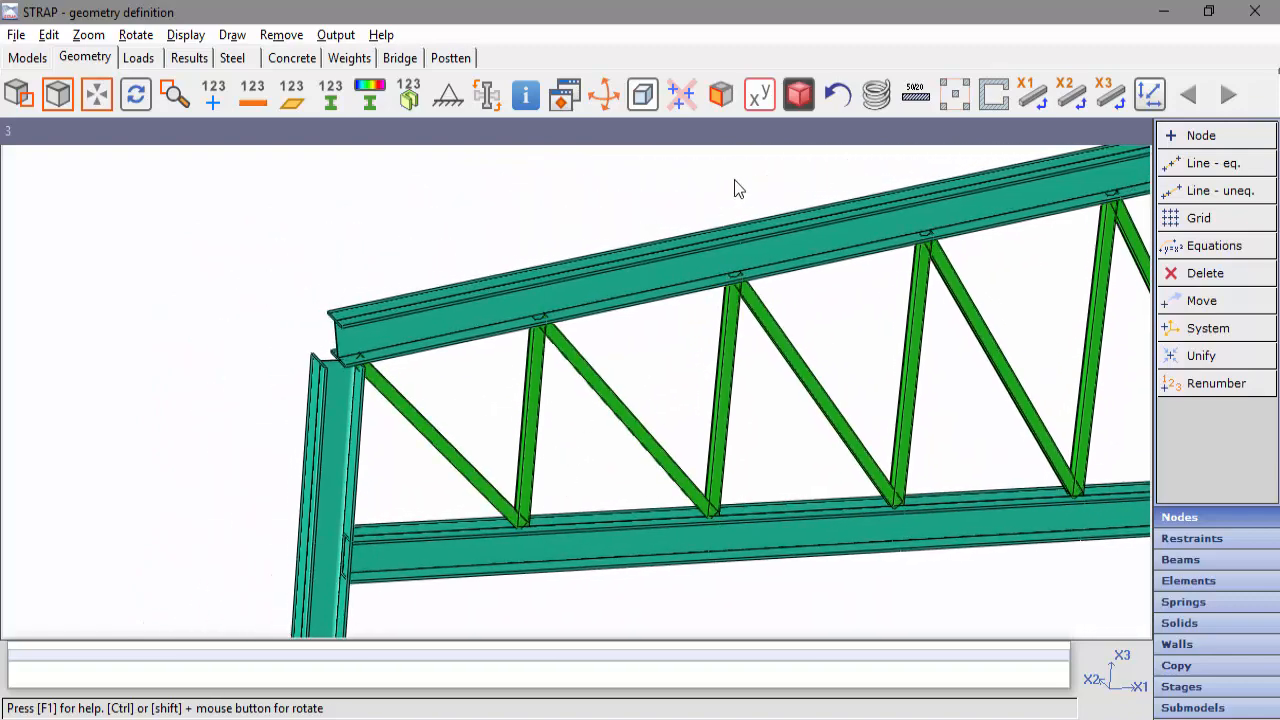
pyautogui.click(800, 101)
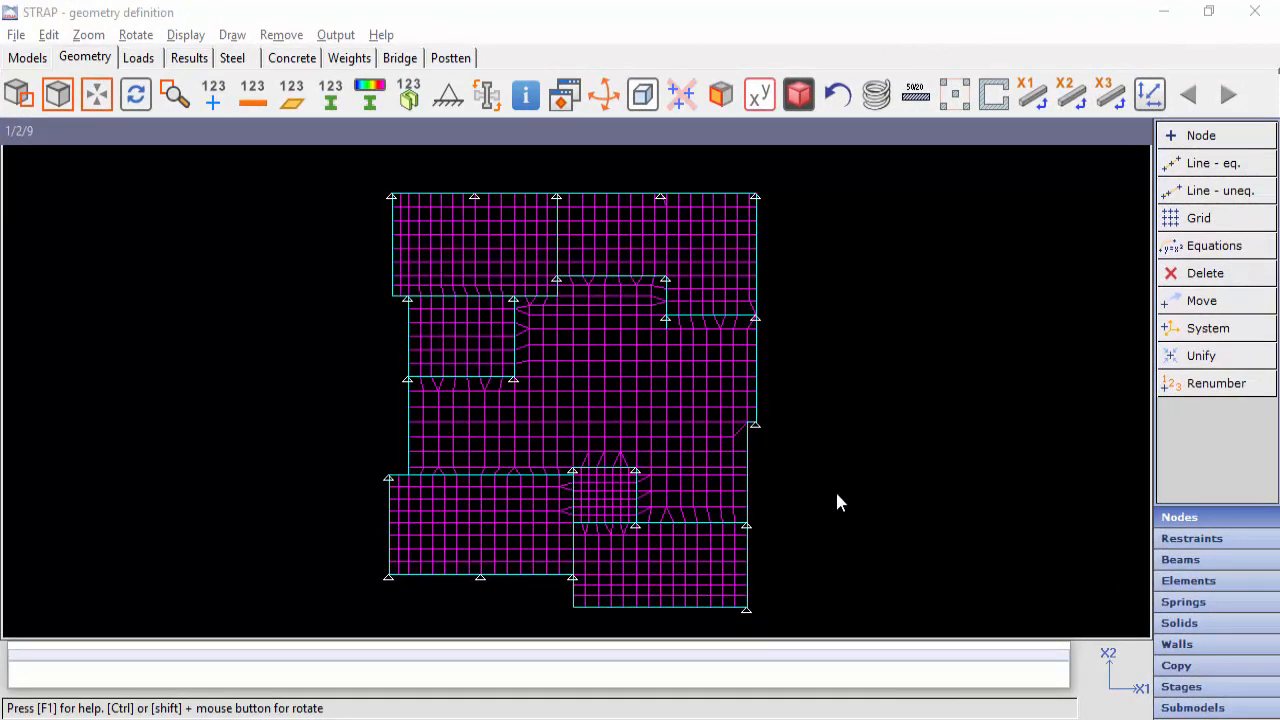
# Set the restraints display to show the node number at each support, even when node numbering is off.
pyautogui.click(190, 40)
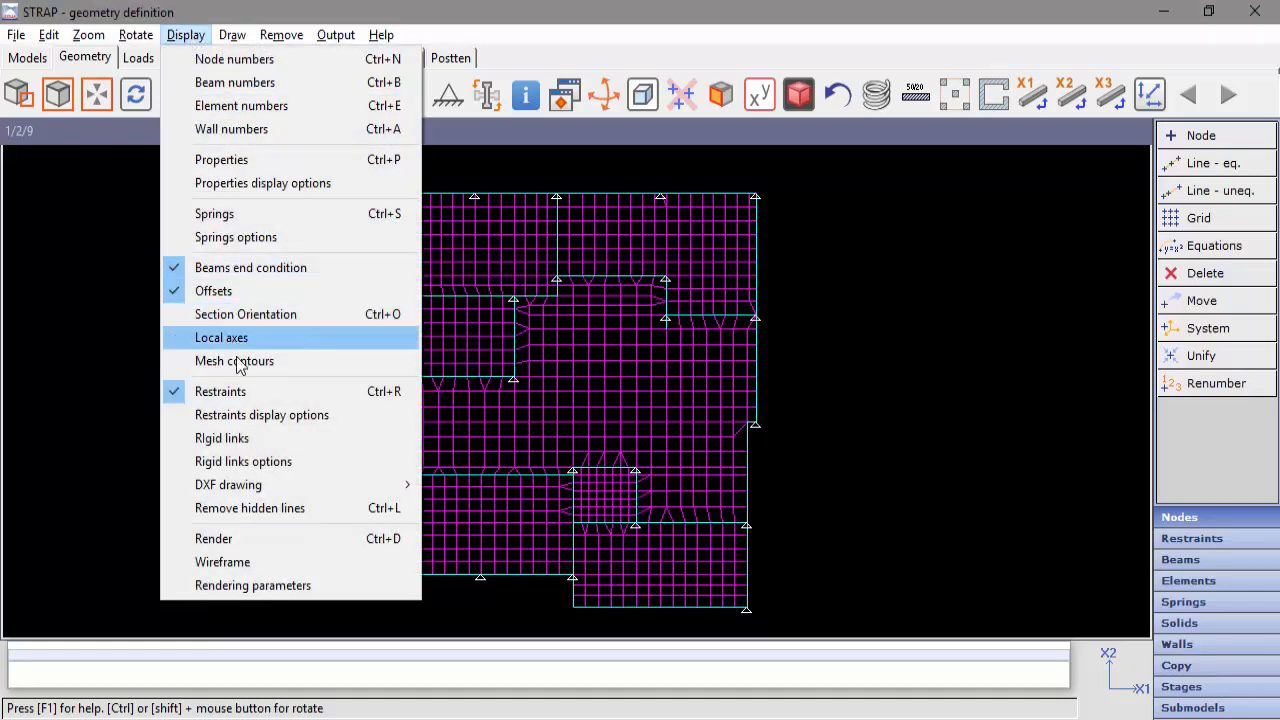
pyautogui.click(251, 418)
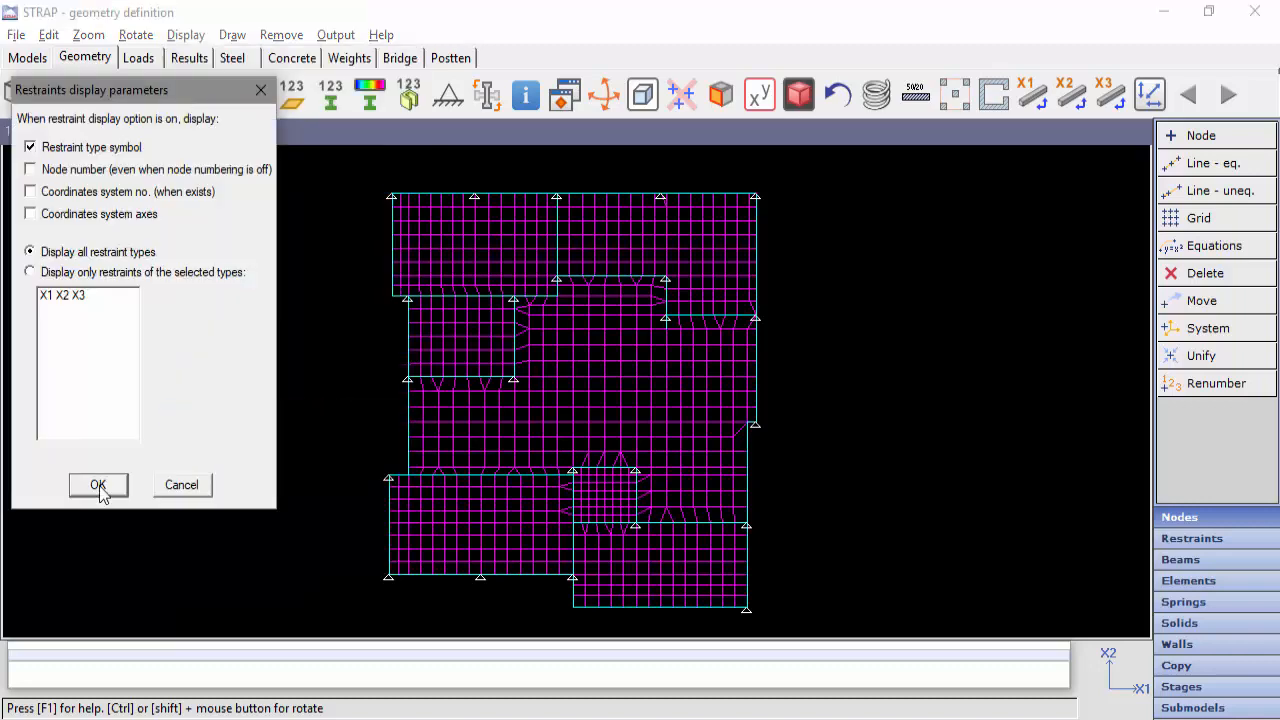
pyautogui.click(68, 172)
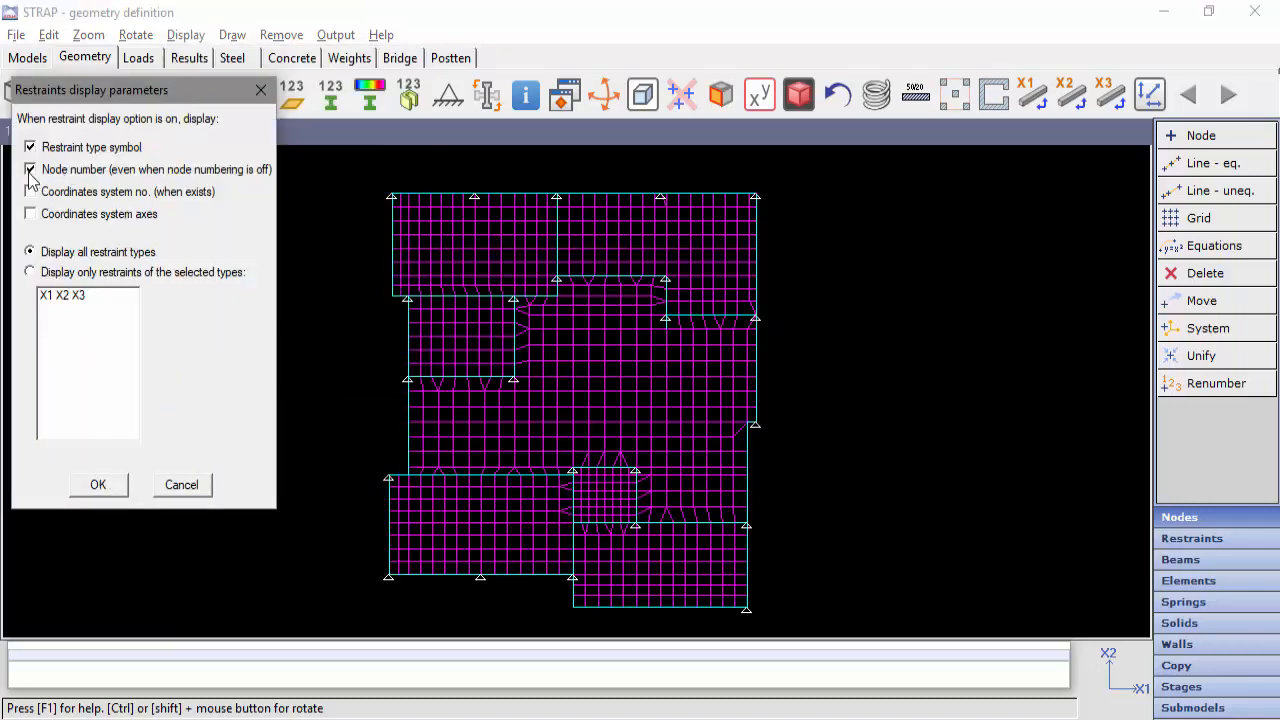
pyautogui.click(99, 485)
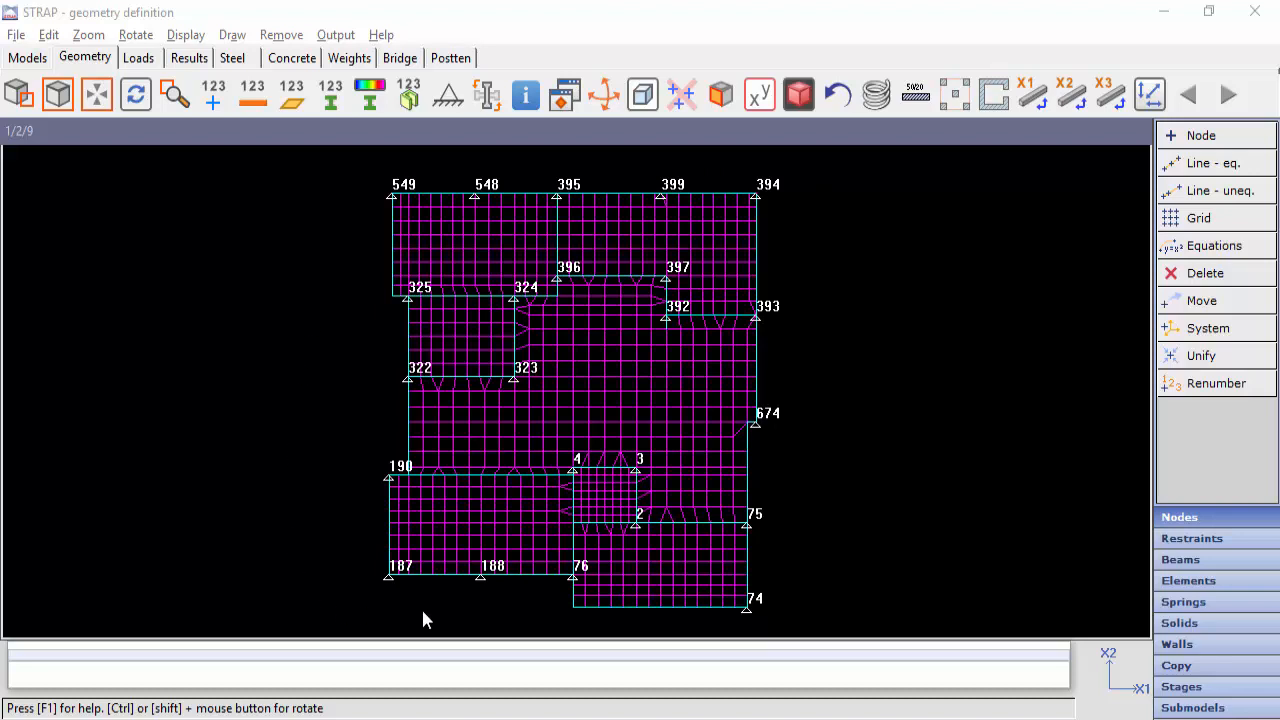
# Return to the models list and open the miscellaneous setup options.
pyautogui.click(28, 60)
pyautogui.click(104, 37)
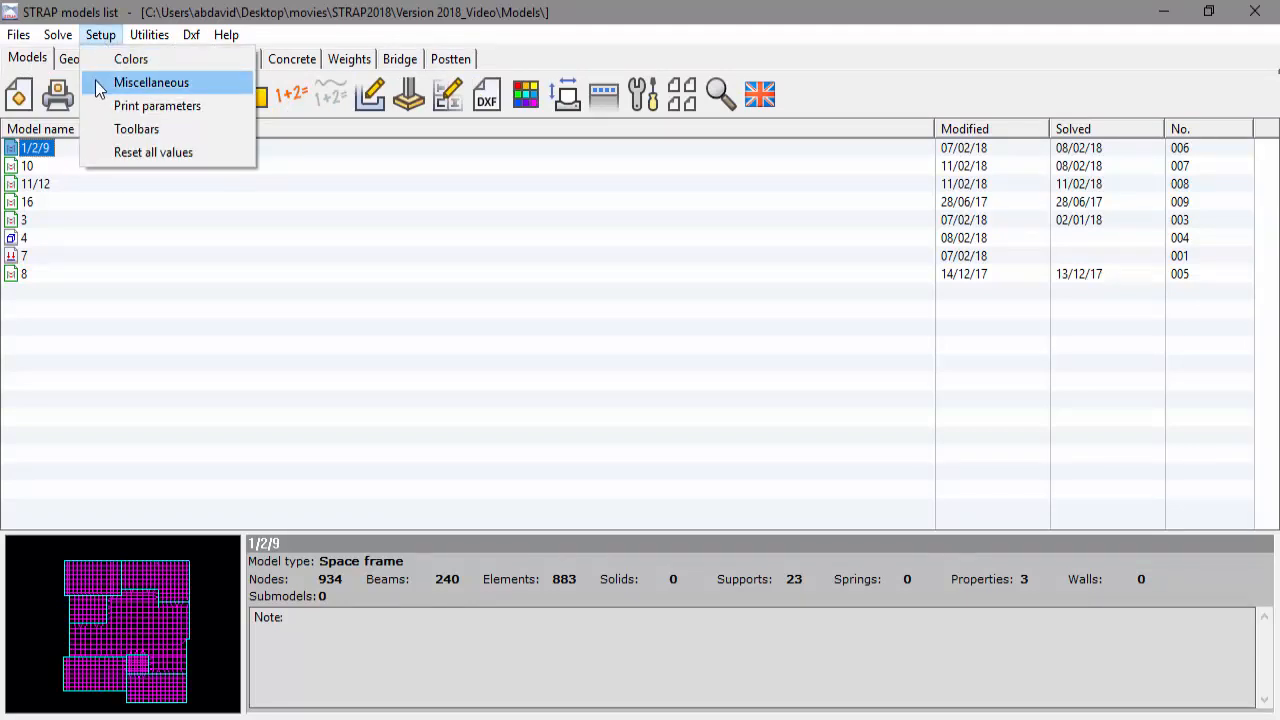
pyautogui.click(100, 88)
# In the geometry of model 4, include column sections in the general arrangement drawing and examine the labels along the middle beam line.
pyautogui.click(84, 57)
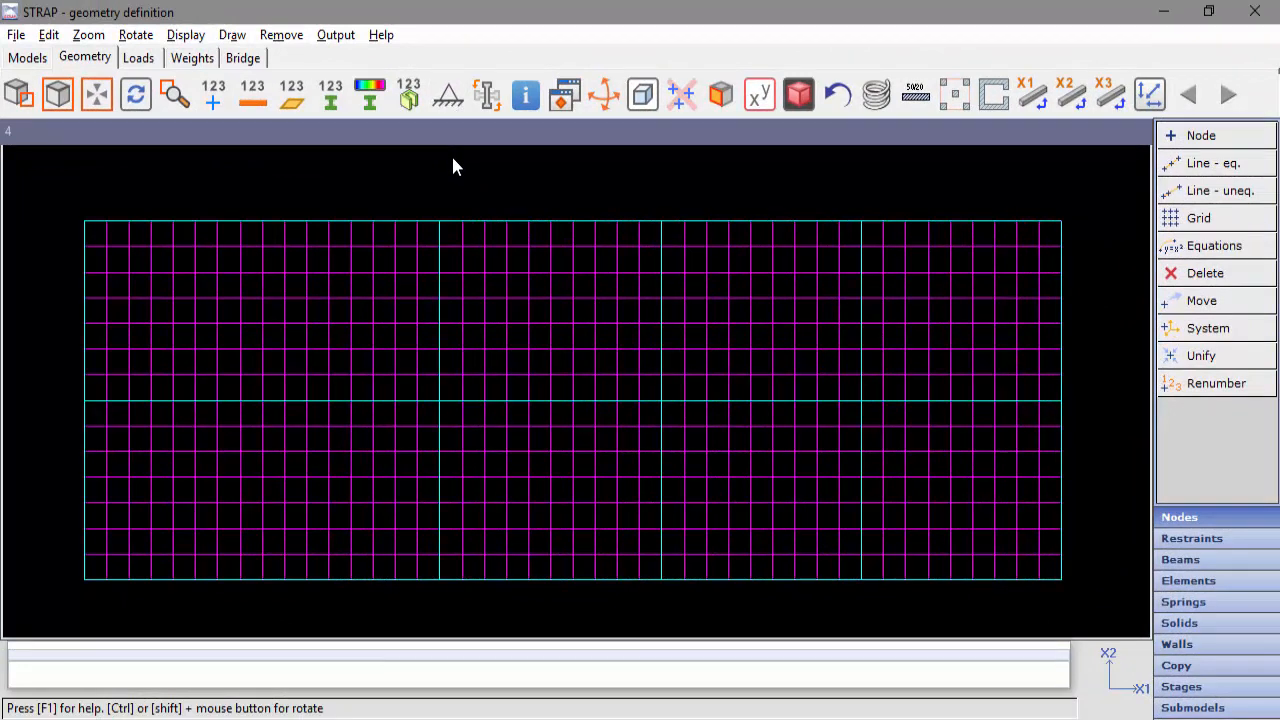
pyautogui.click(232, 36)
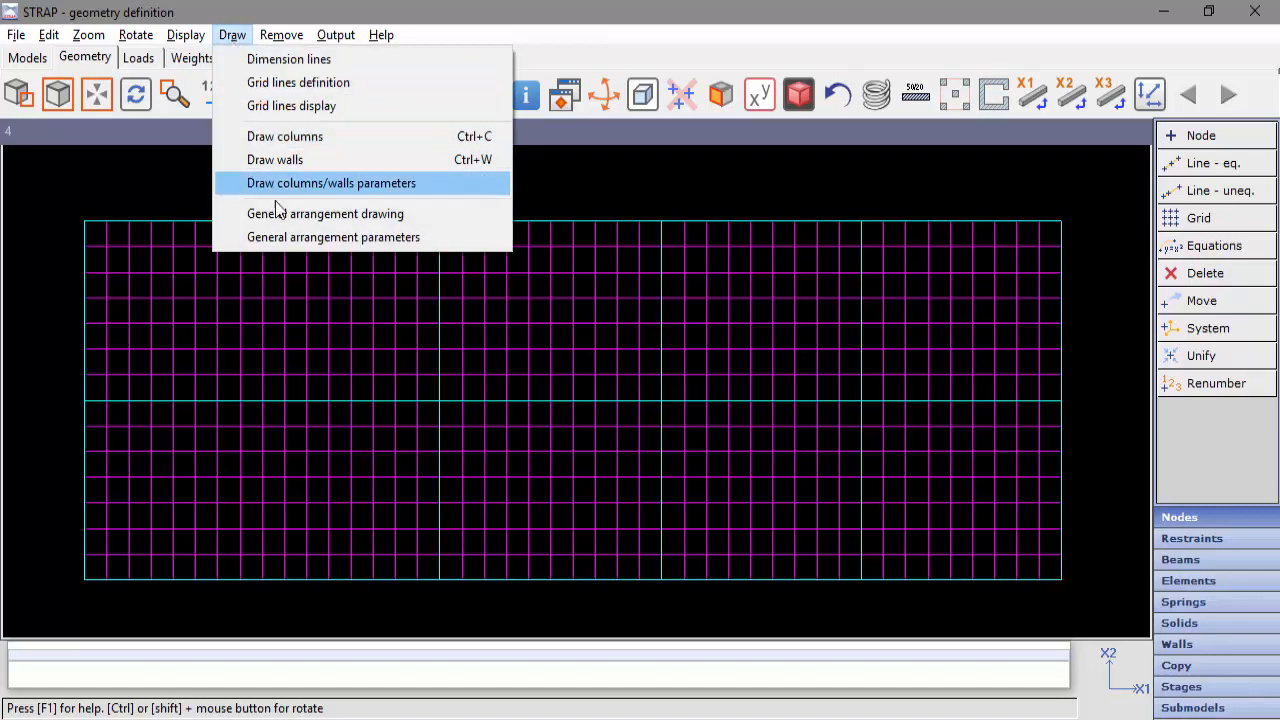
pyautogui.click(287, 238)
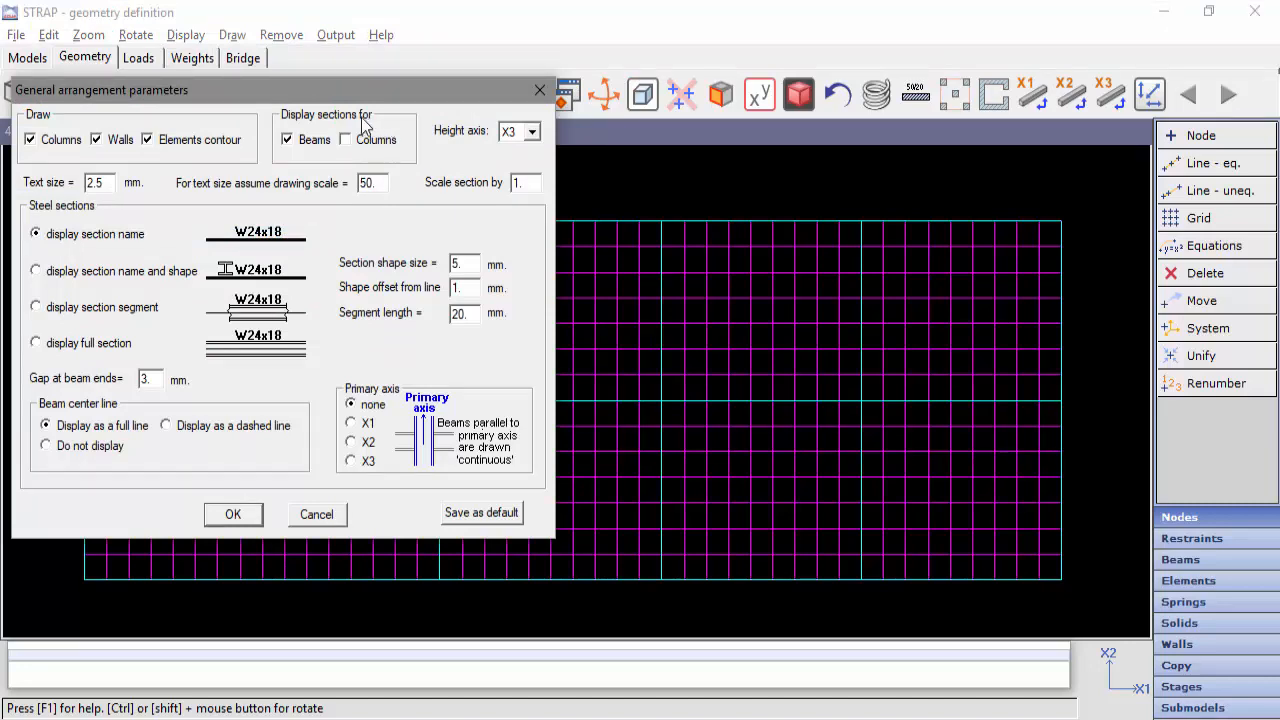
pyautogui.click(346, 141)
pyautogui.click(233, 516)
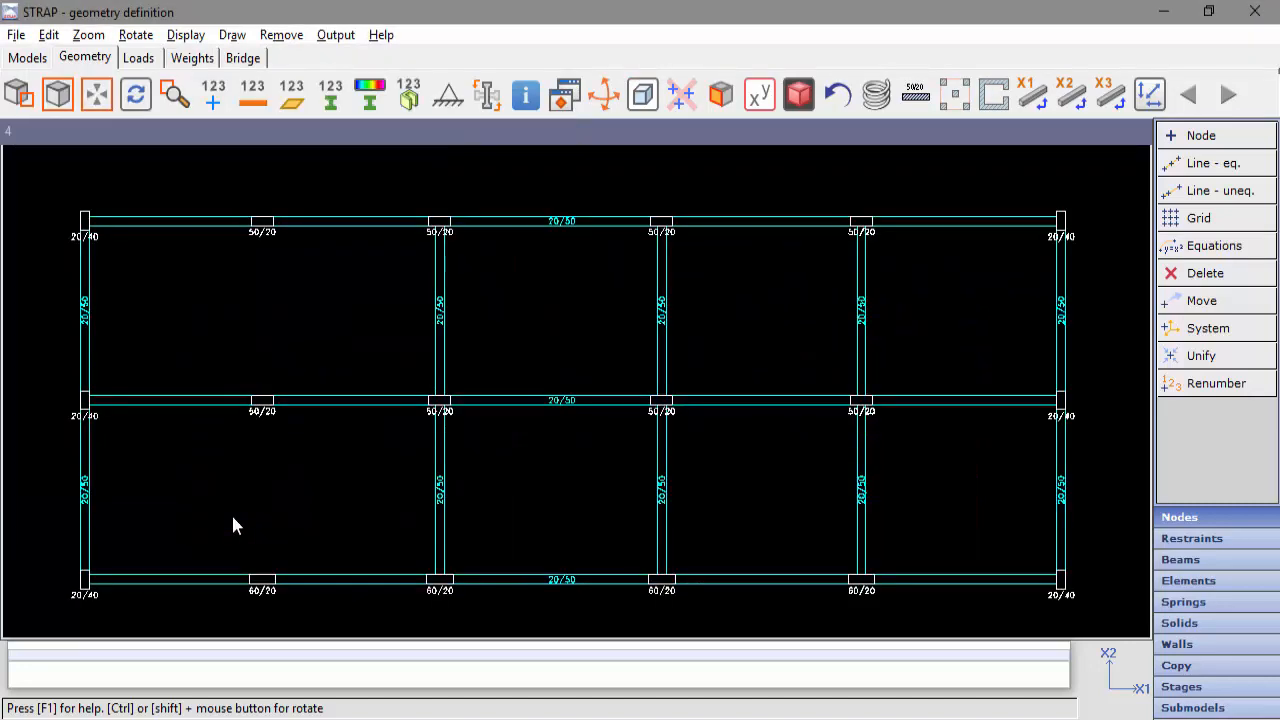
pyautogui.scroll(3, 276, 426)
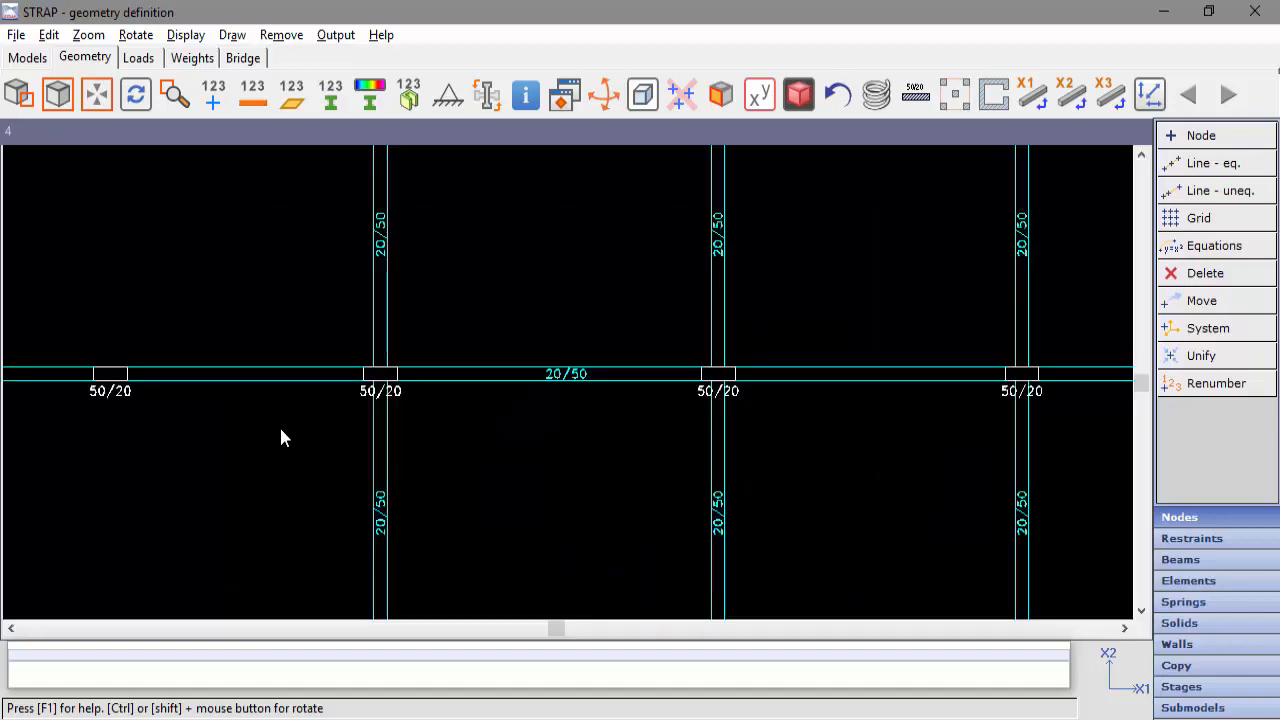
pyautogui.moveTo(279, 425); pyautogui.dragTo(568, 420, button='middle')
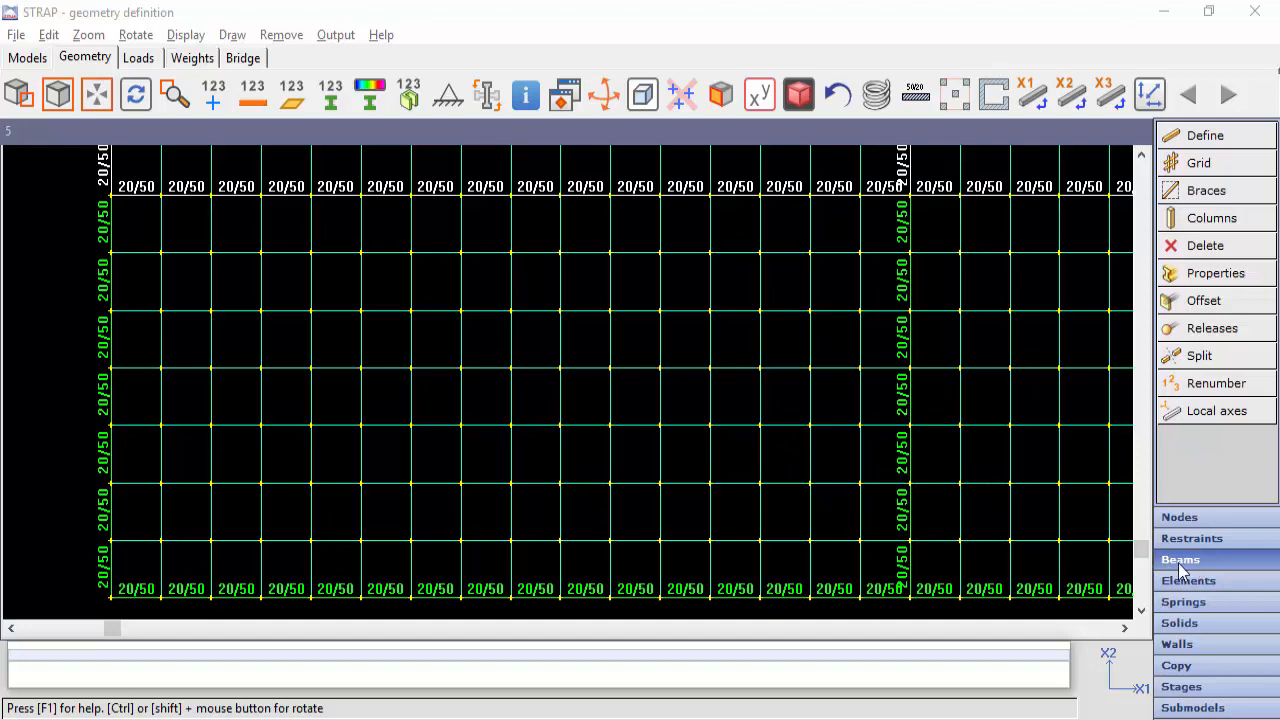
# Define a vertical line of beams with property 0 from node 10 to node 14, split at the intermediate nodes.
pyautogui.click(1205, 136)
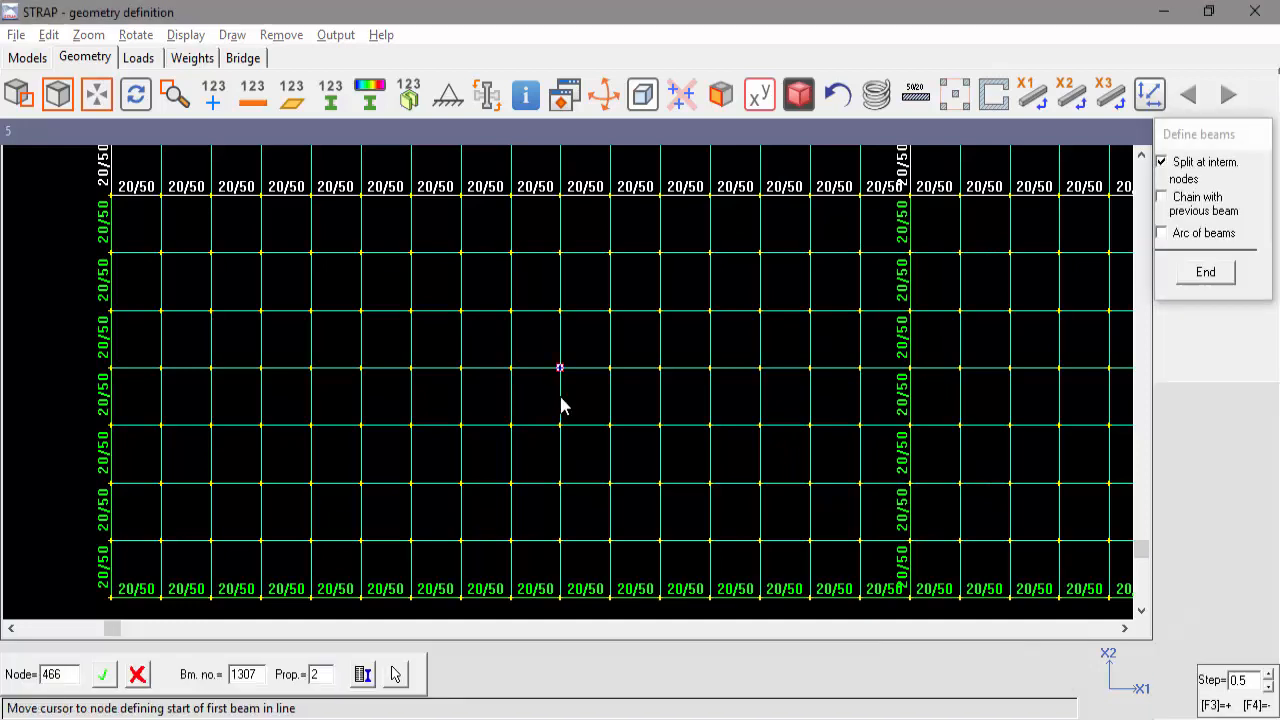
pyautogui.moveTo(329, 676); pyautogui.dragTo(274, 680)
pyautogui.write('0')
pyautogui.click(510, 597)
pyautogui.click(238, 150)
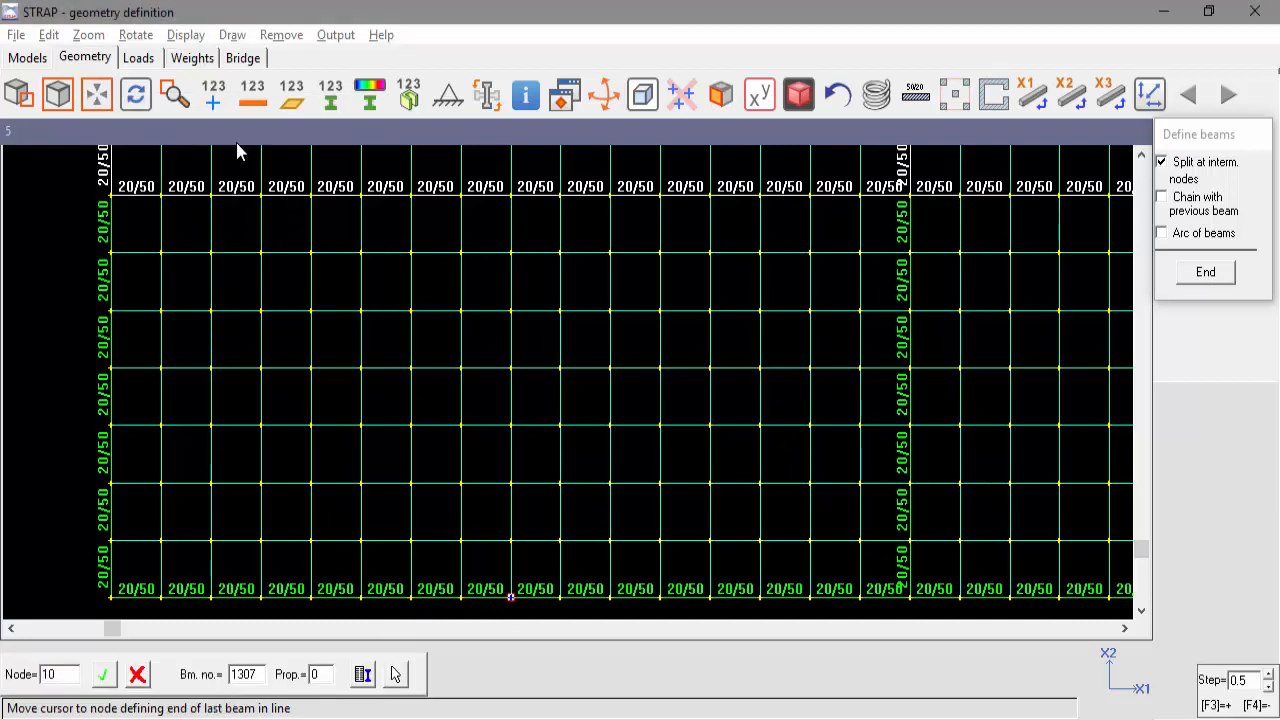
pyautogui.click(509, 215)
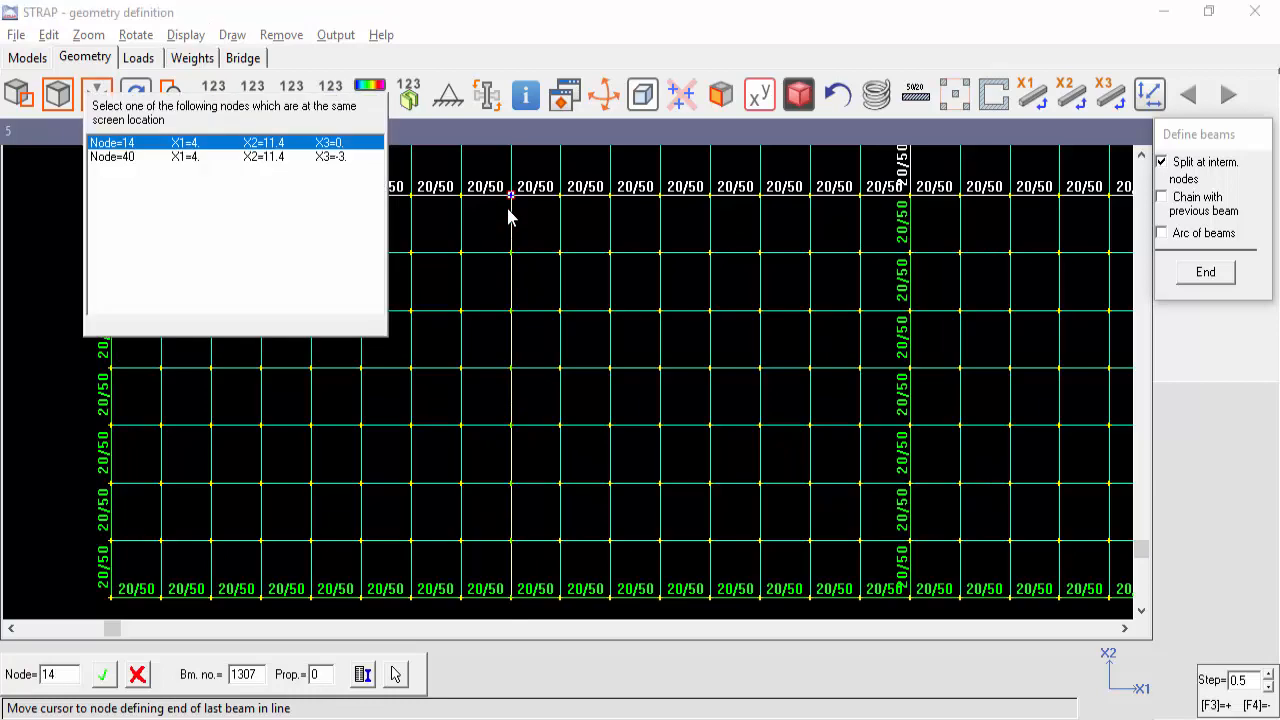
pyautogui.click(238, 150)
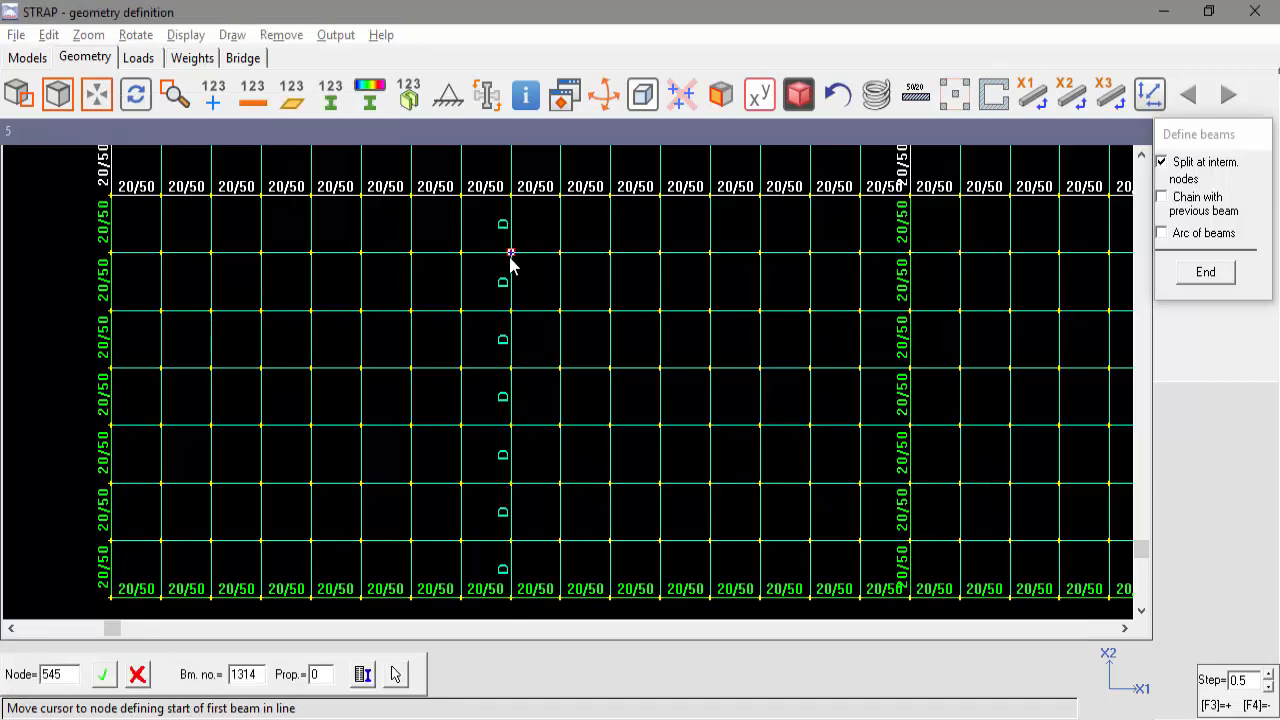